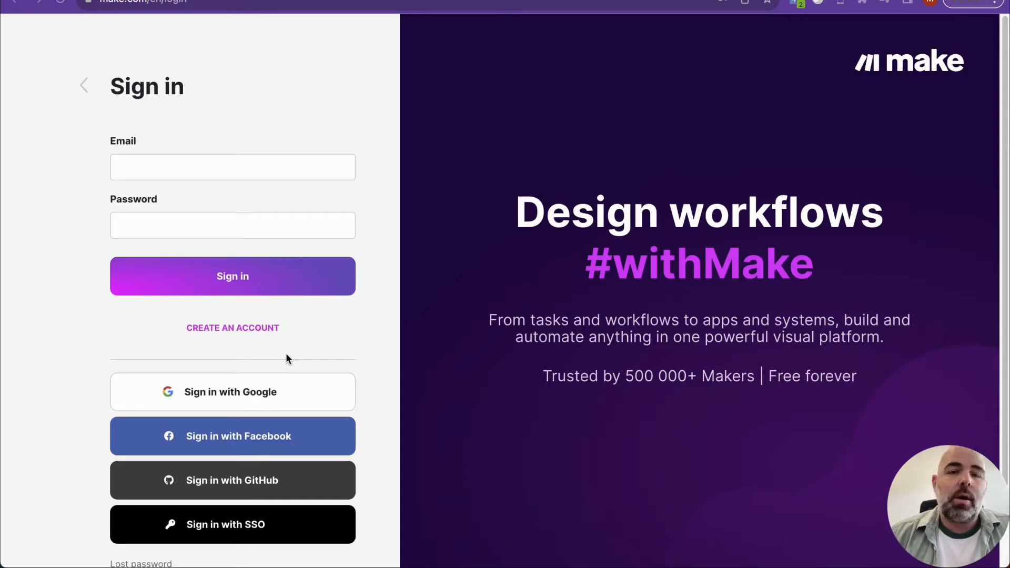
Go to the team's scenarios and create a new scenario
{"action": "left_click", "coordinate": [203, 164]}
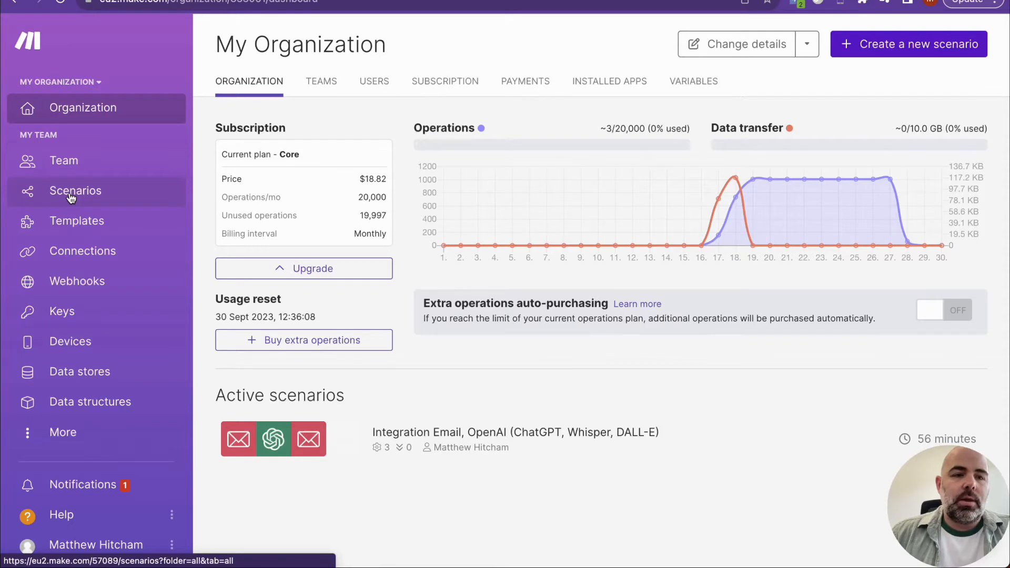
{"action": "left_click", "coordinate": [71, 197]}
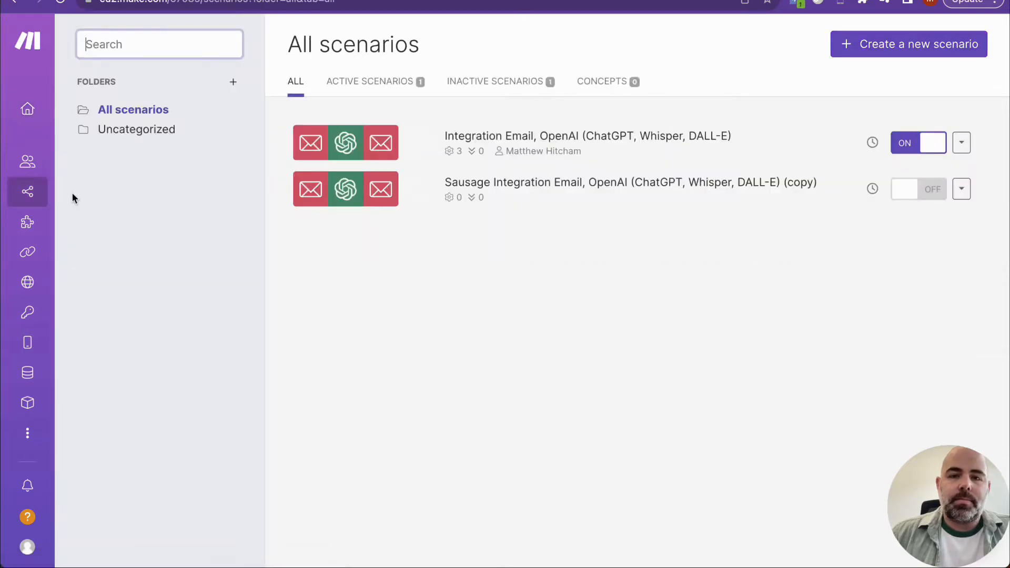
{"action": "left_click", "coordinate": [901, 47]}
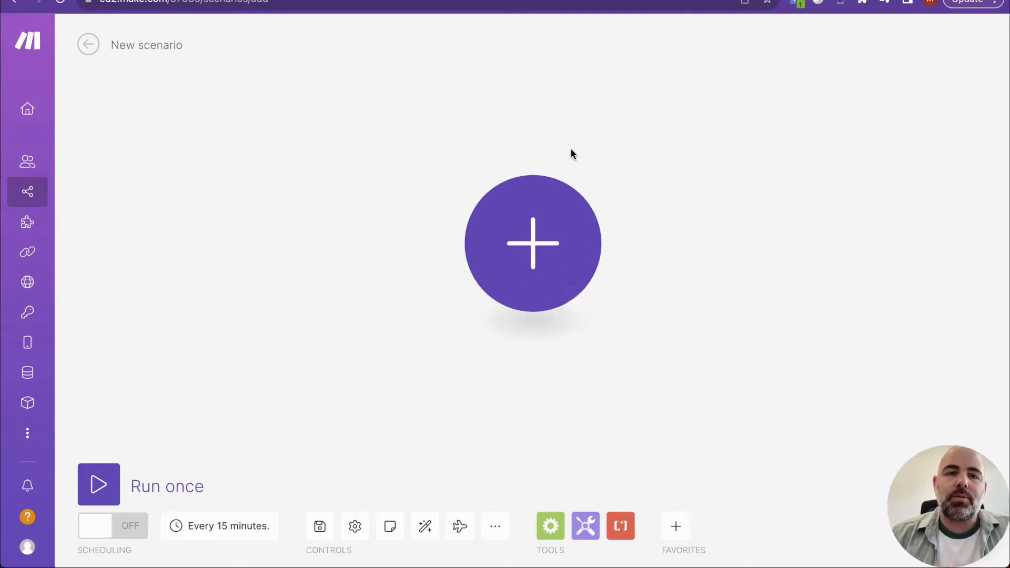
Add the Email app's Watch Emails trigger as the first module of the scenario
{"action": "left_click", "coordinate": [535, 237]}
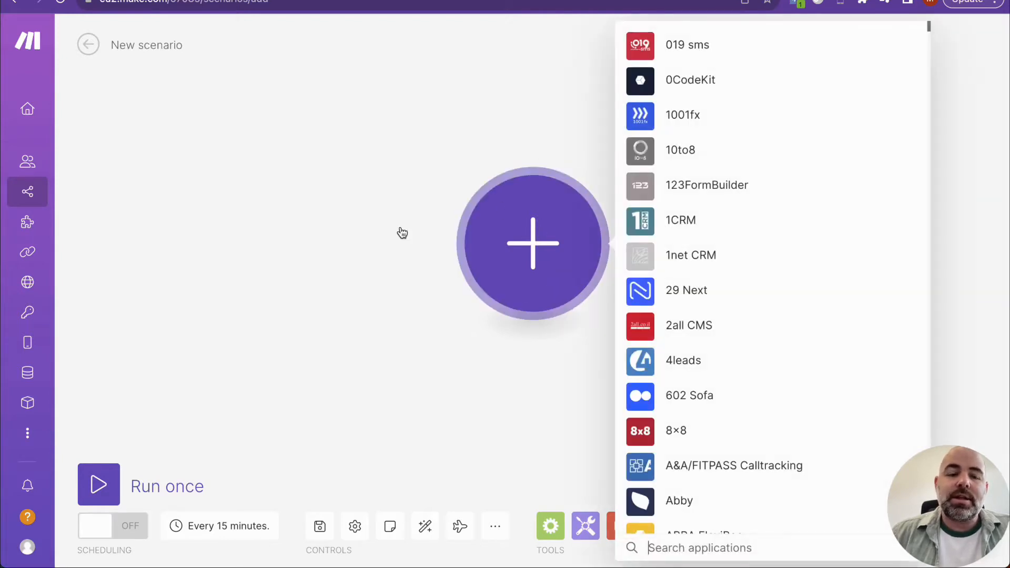
{"action": "left_click", "coordinate": [373, 232]}
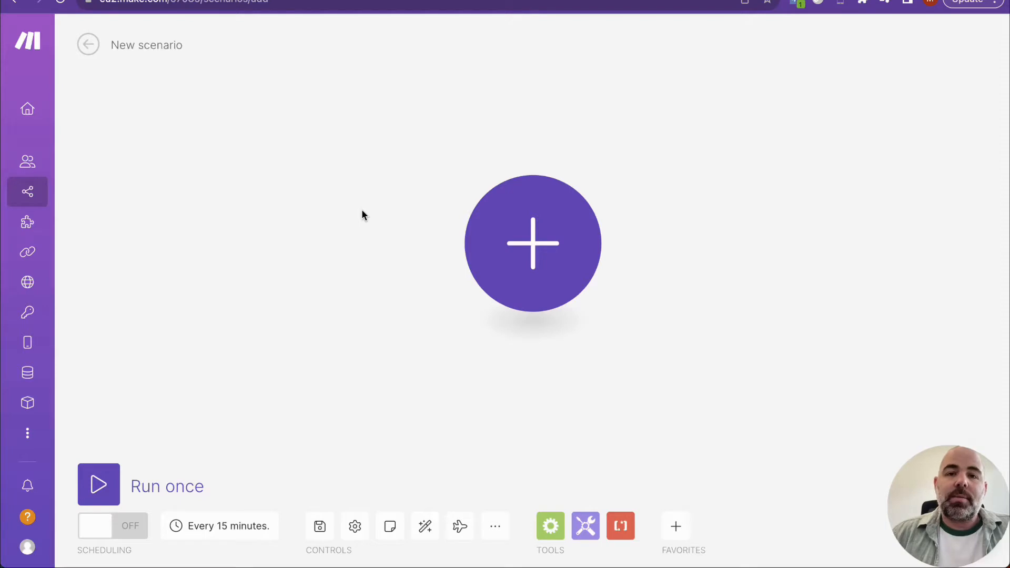
{"action": "left_click", "coordinate": [557, 255]}
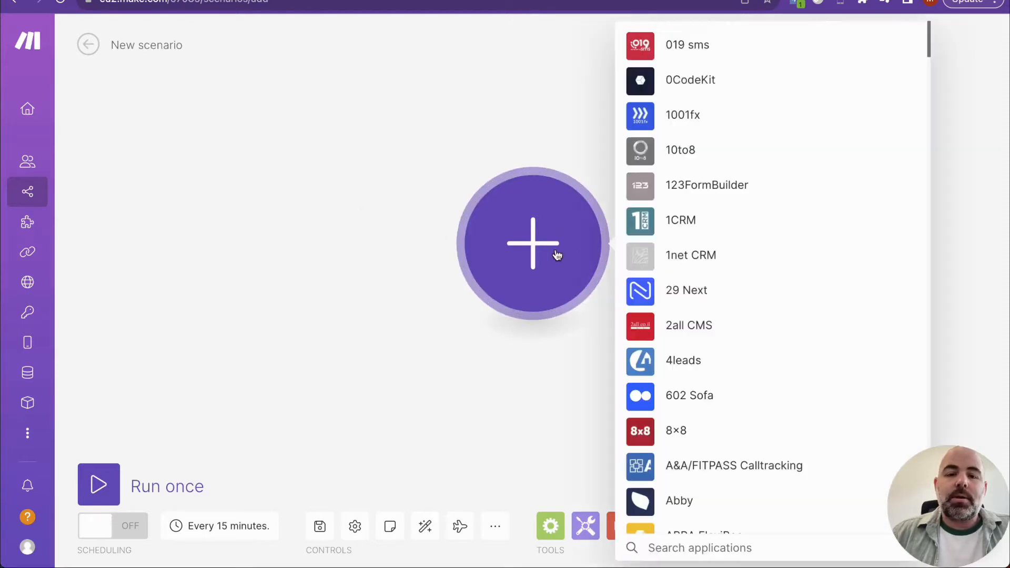
{"action": "type", "text": "email"}
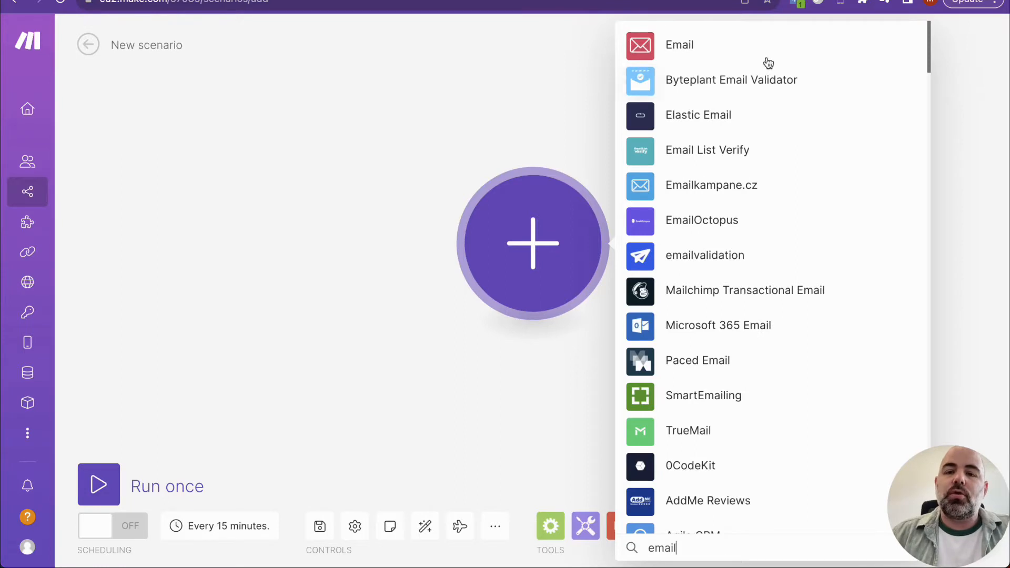
{"action": "left_click", "coordinate": [690, 43]}
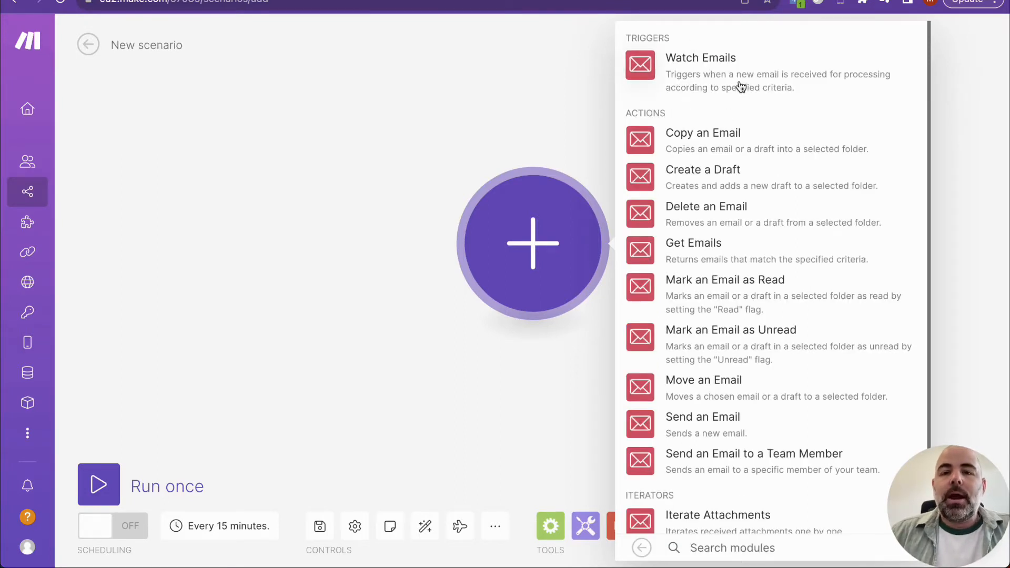
{"action": "left_click", "coordinate": [715, 69]}
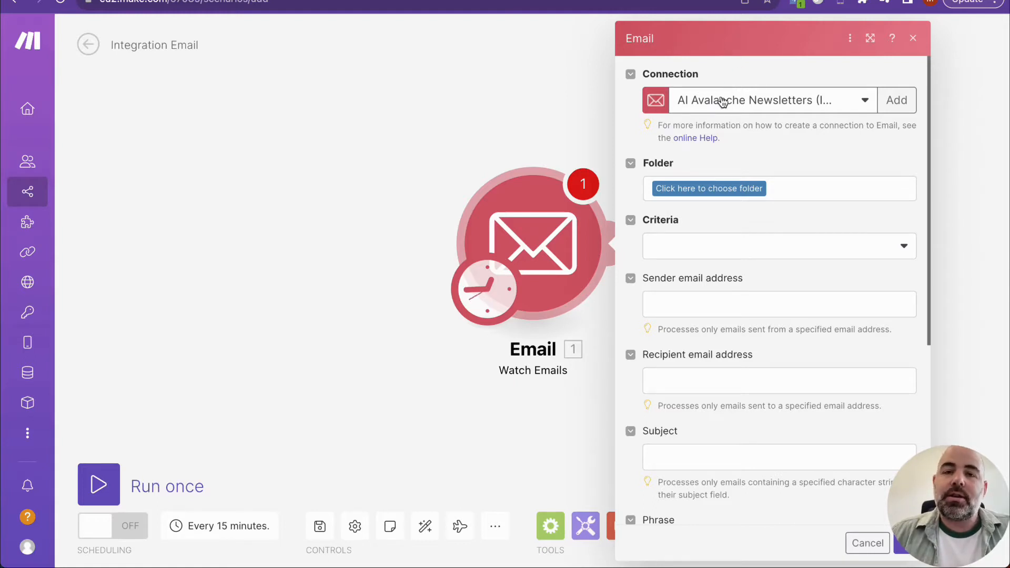
Examine the new email connection options for the Others (IMAP) and Google Restricted types, closing the form without saving
{"action": "left_click", "coordinate": [897, 102]}
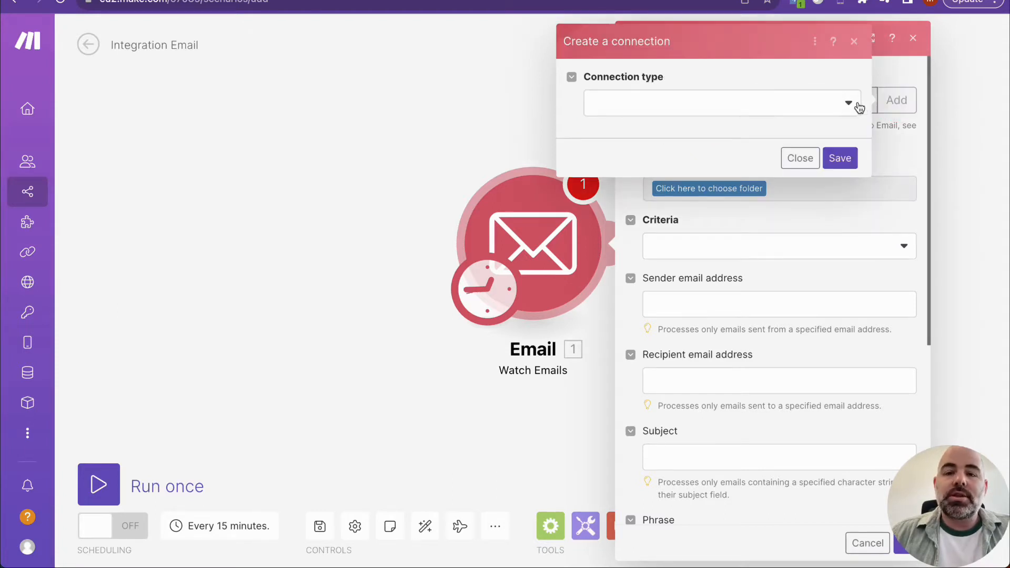
{"action": "left_click", "coordinate": [801, 102]}
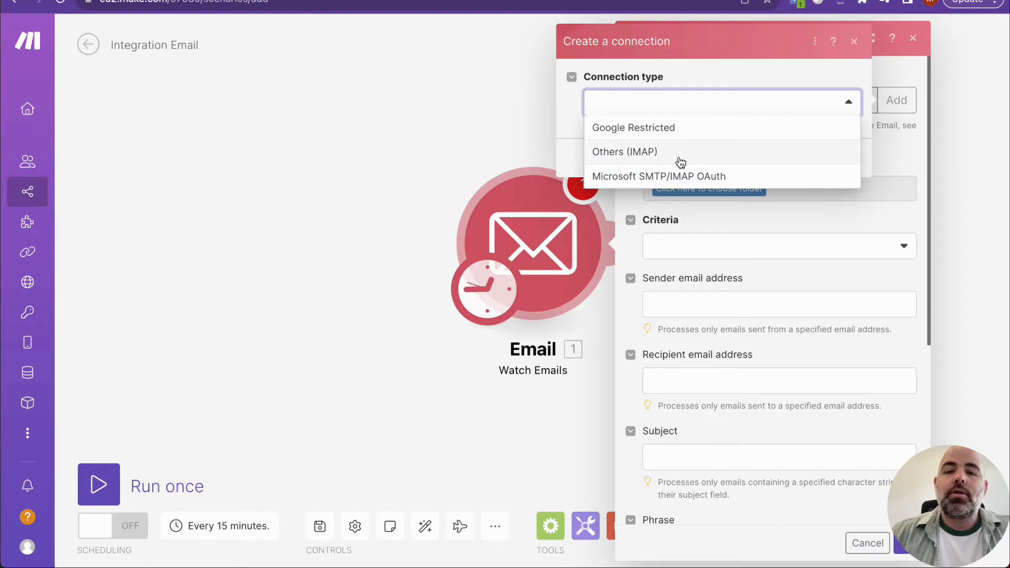
{"action": "left_click", "coordinate": [637, 159]}
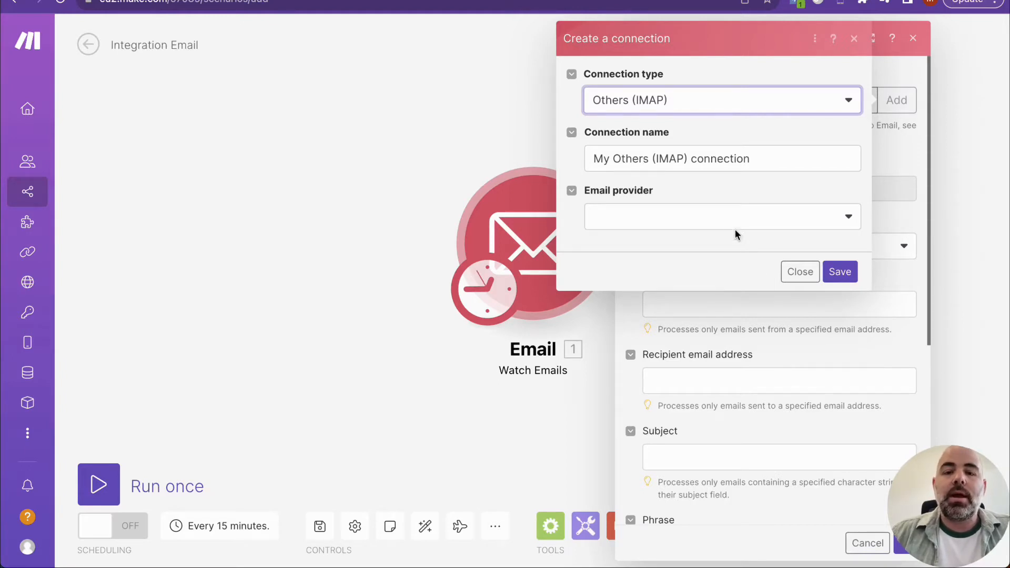
{"action": "left_click", "coordinate": [720, 227]}
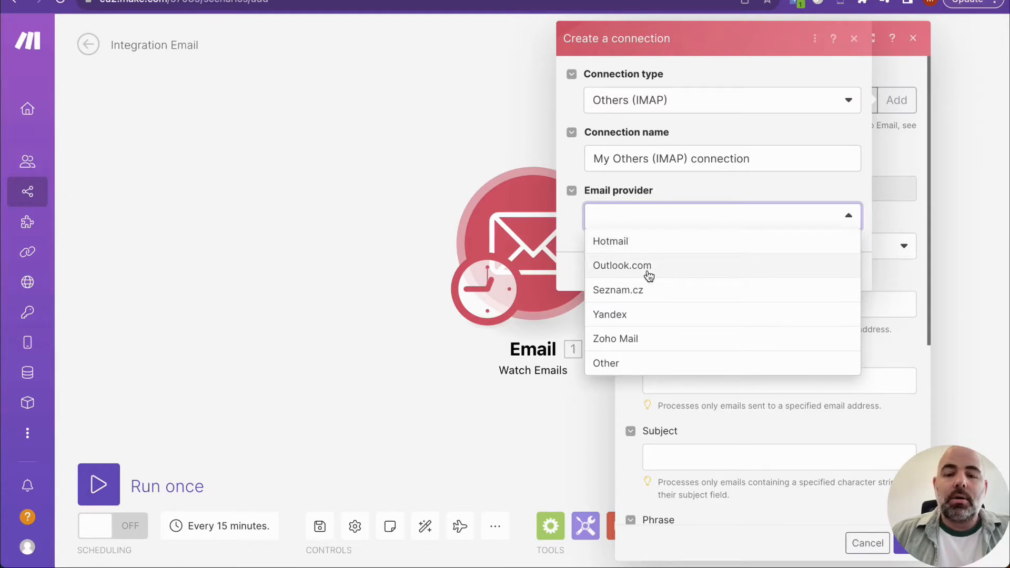
{"action": "left_click", "coordinate": [728, 213]}
{"action": "left_click", "coordinate": [795, 298]}
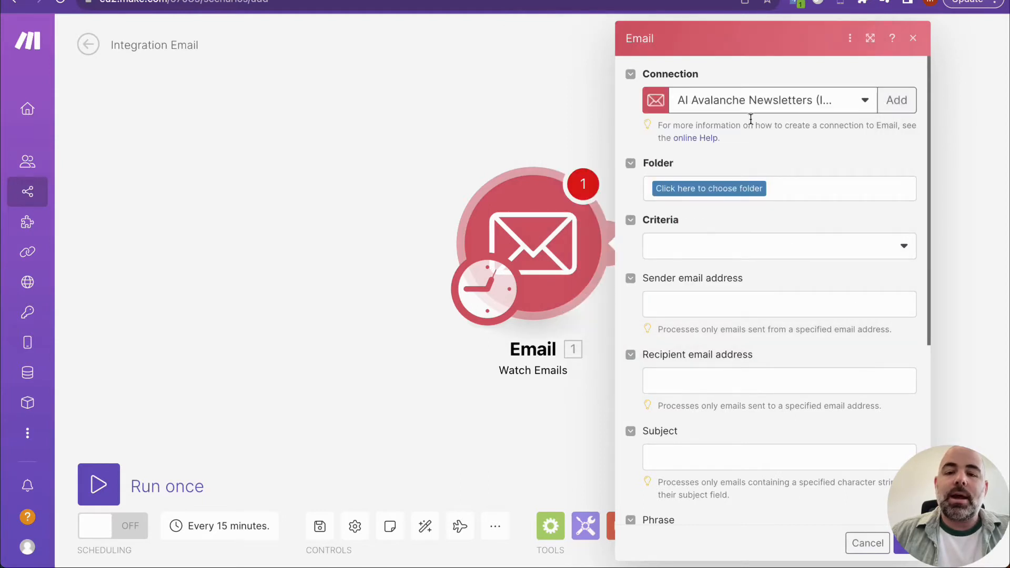
{"action": "left_click", "coordinate": [896, 101]}
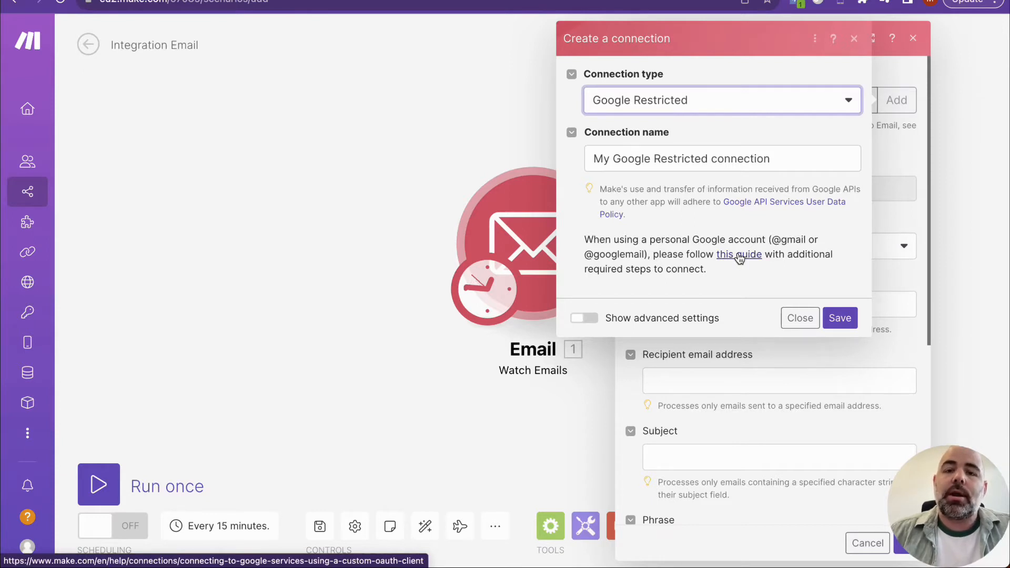
{"action": "left_click", "coordinate": [848, 141]}
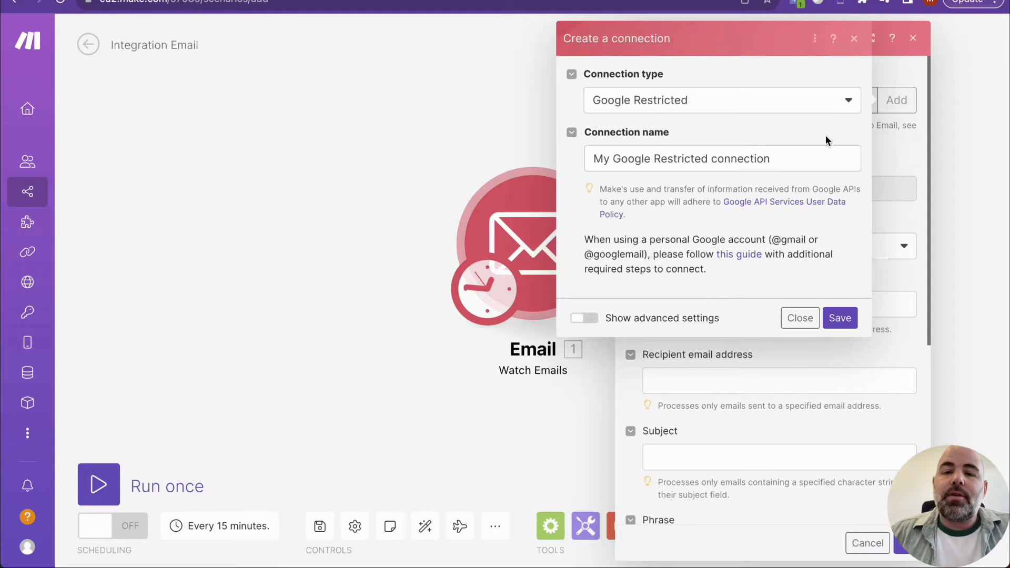
{"action": "left_click", "coordinate": [801, 318]}
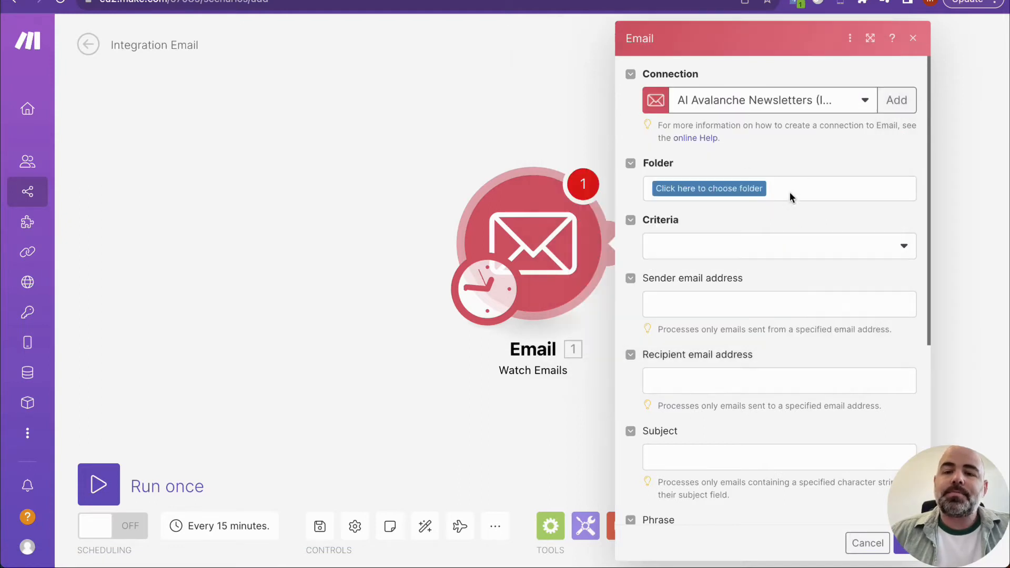
Set the email trigger to watch the INBOX folder with the criteria Only Unread emails
{"action": "left_click", "coordinate": [749, 188]}
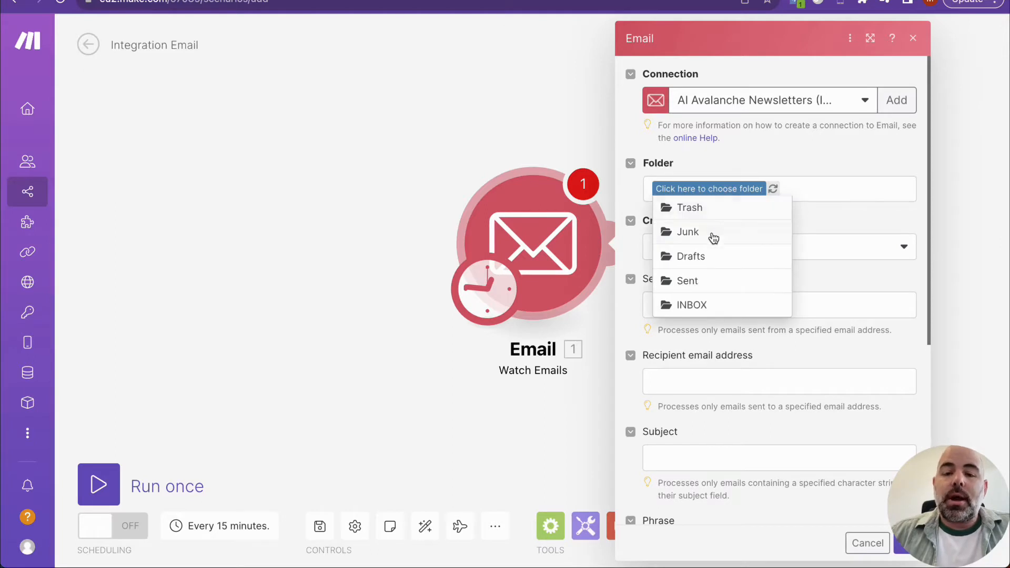
{"action": "left_click", "coordinate": [692, 303]}
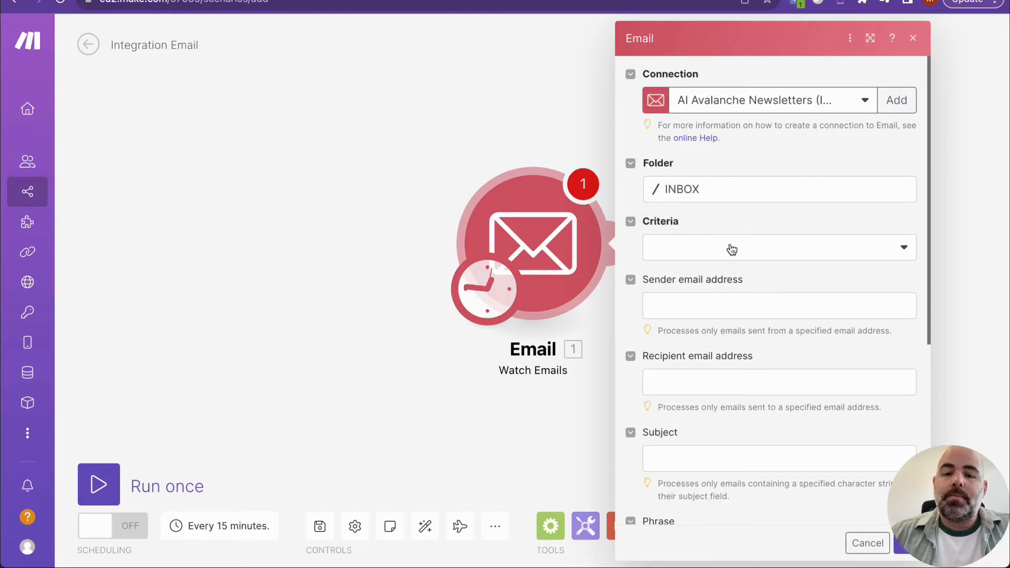
{"action": "left_click", "coordinate": [732, 249]}
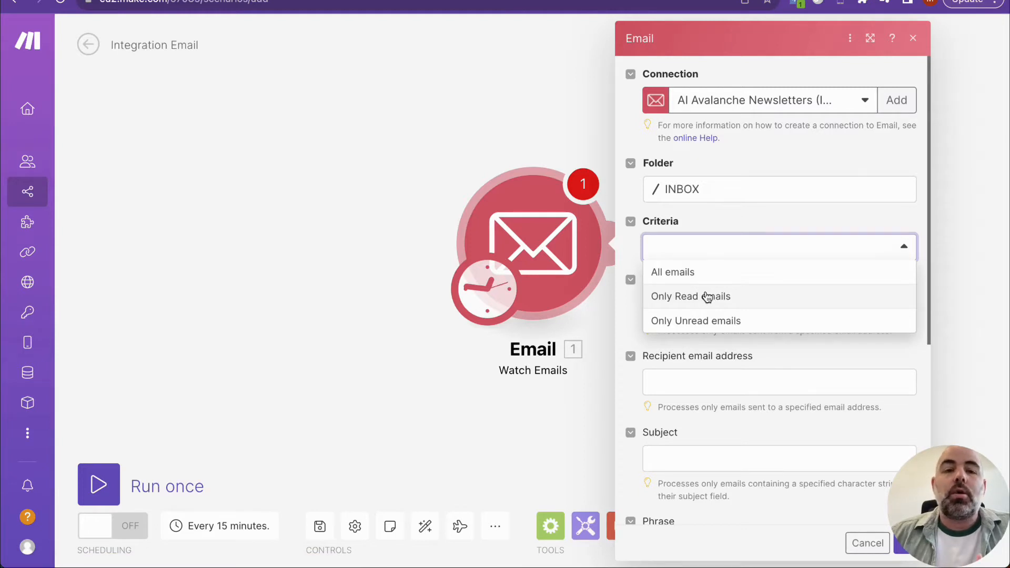
{"action": "left_click", "coordinate": [709, 320]}
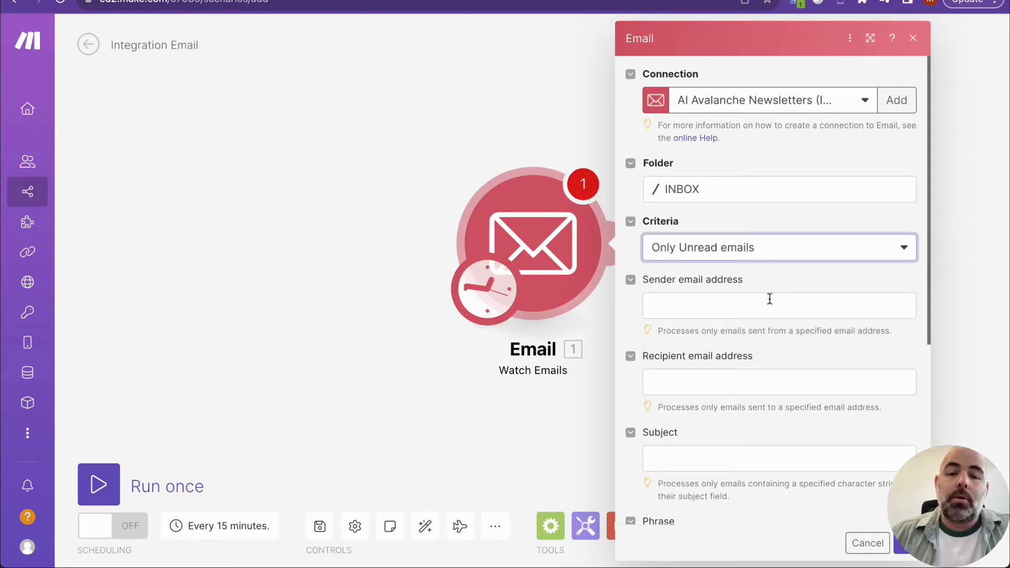
Choose Yes for marking messages as read when fetched, and save the email trigger with its start point From now on
{"action": "left_click", "coordinate": [720, 305]}
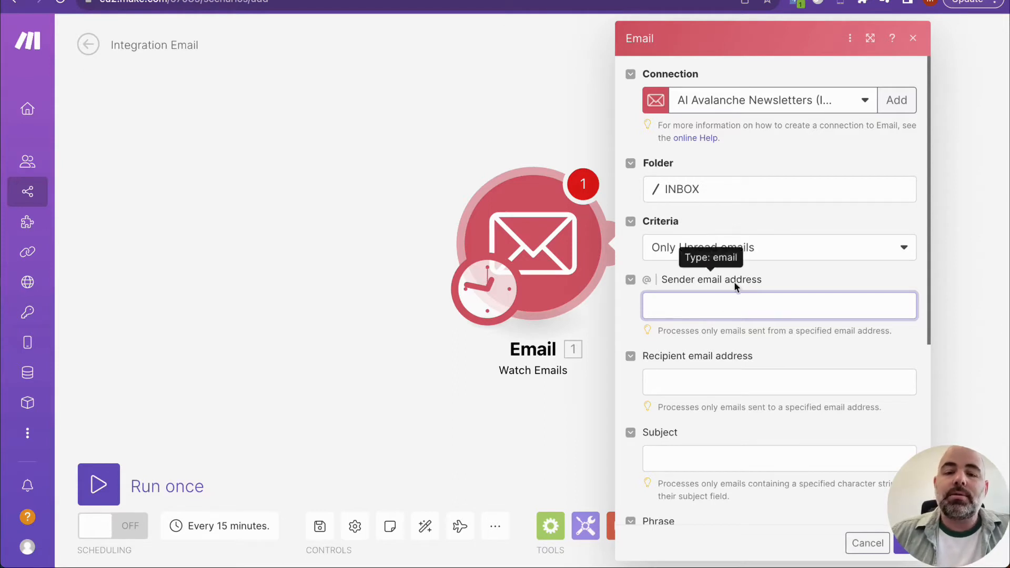
{"action": "left_click", "coordinate": [755, 343]}
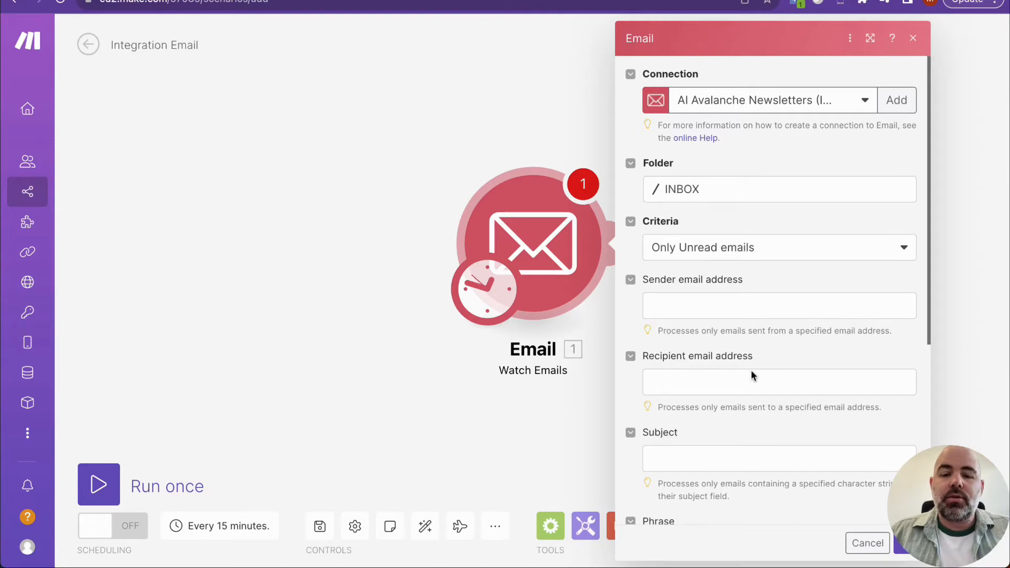
{"action": "left_click", "coordinate": [693, 452]}
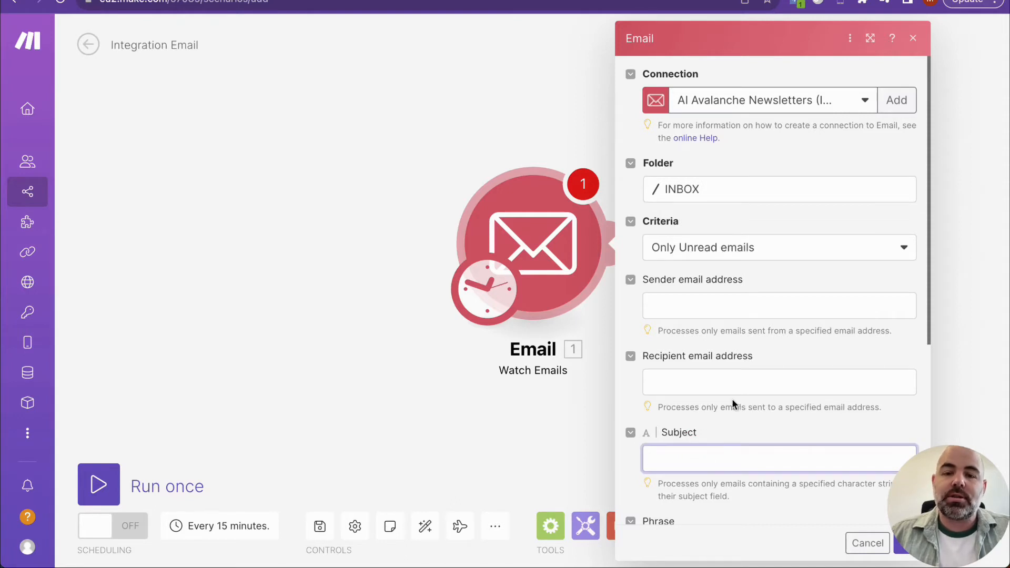
{"action": "scroll", "coordinate": [740, 363], "scroll_direction": "down", "scroll_amount": 3}
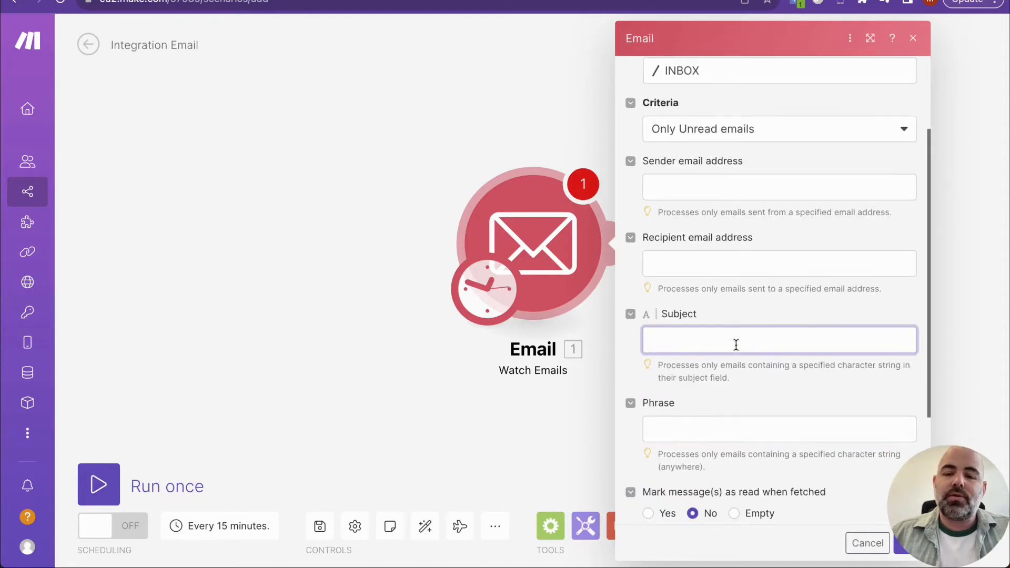
{"action": "scroll", "coordinate": [716, 361], "scroll_direction": "down", "scroll_amount": 3}
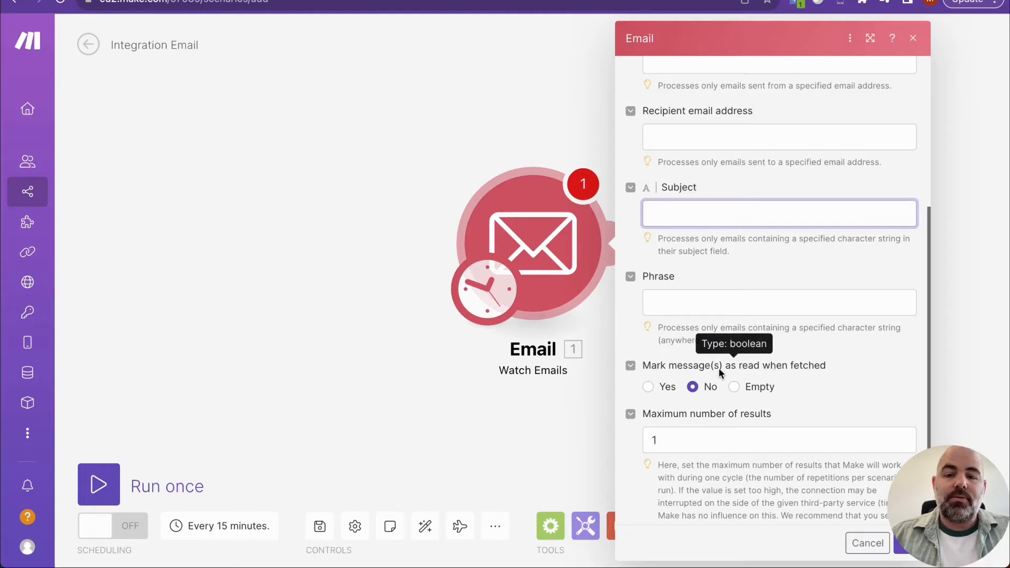
{"action": "left_click", "coordinate": [648, 387]}
{"action": "left_click", "coordinate": [843, 398]}
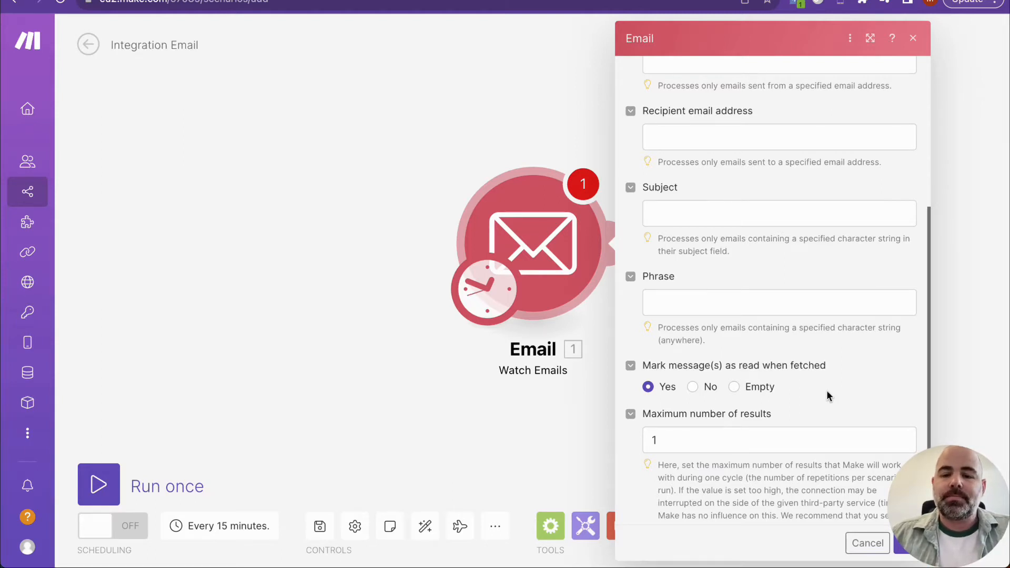
{"action": "scroll", "coordinate": [827, 397], "scroll_direction": "down", "scroll_amount": 2}
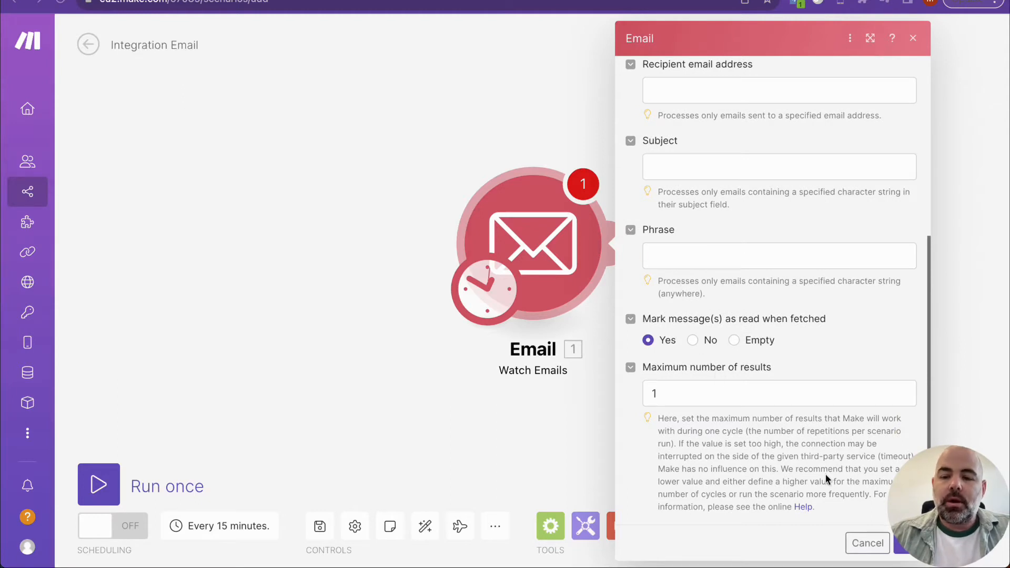
{"action": "left_click", "coordinate": [898, 543]}
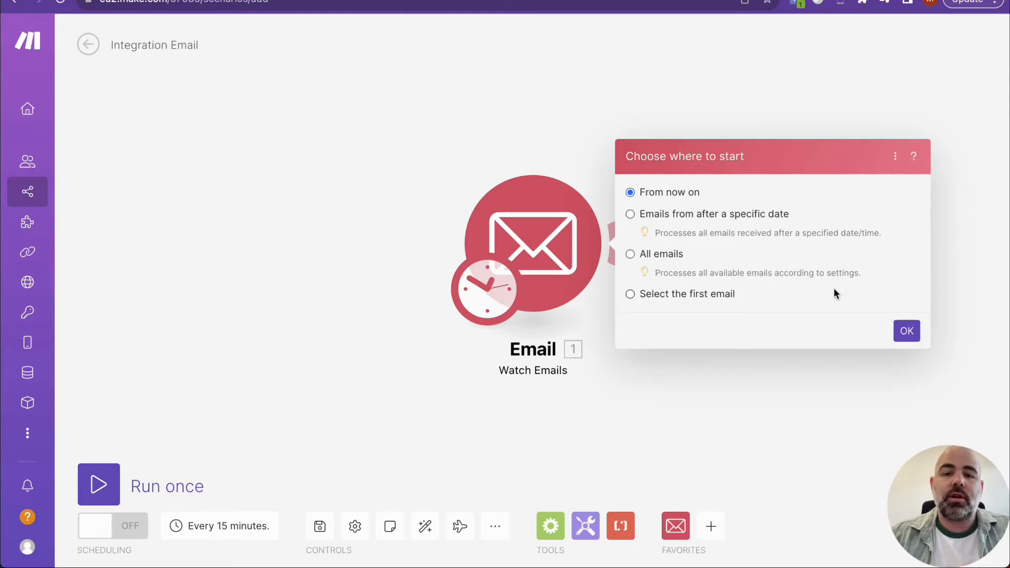
{"action": "left_click", "coordinate": [905, 332]}
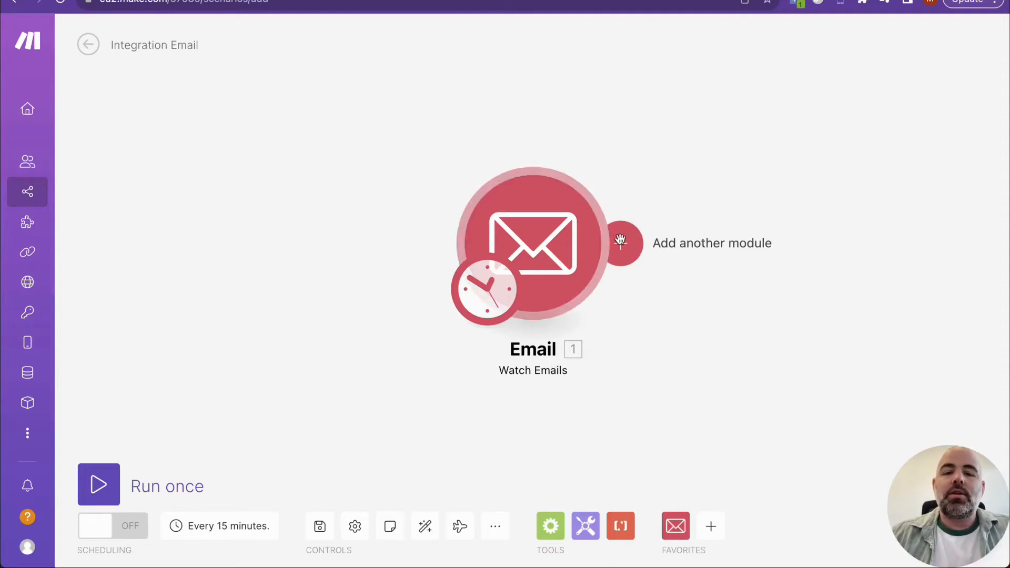
Add an OpenAI (ChatGPT, Whisper, DALL-E) module with the Create a Completion action after the email trigger
{"action": "left_click", "coordinate": [634, 243]}
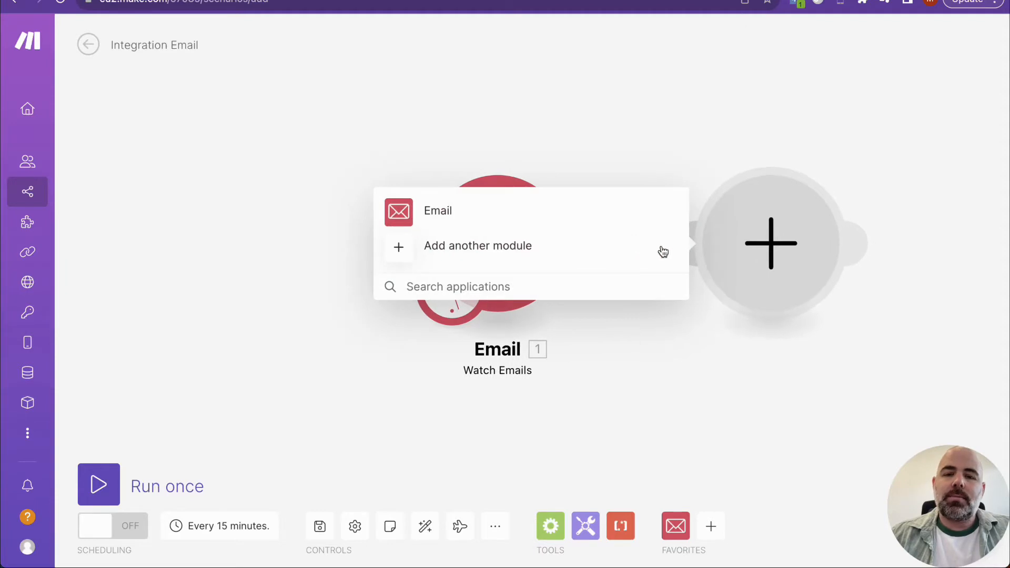
{"action": "left_click", "coordinate": [519, 246]}
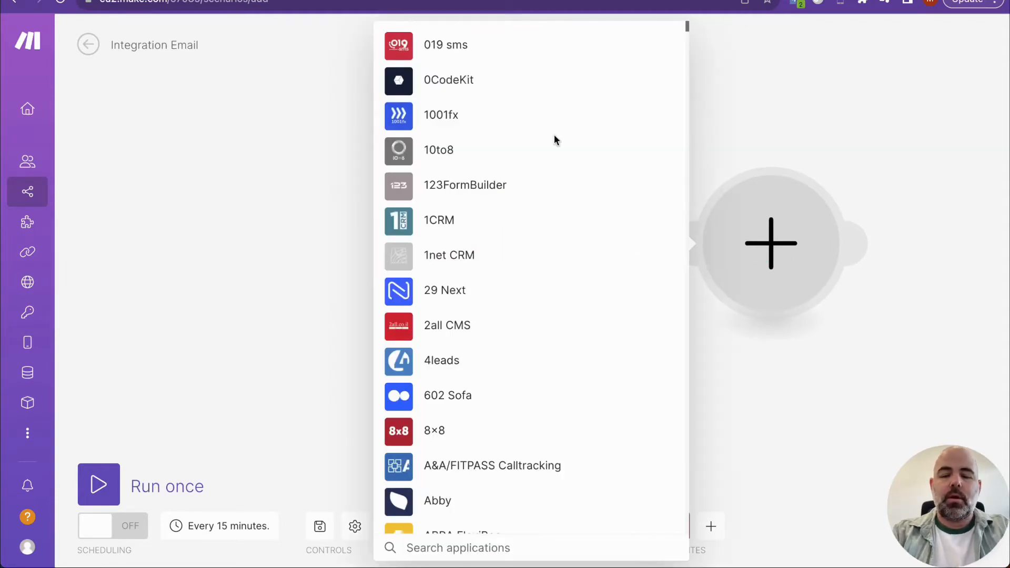
{"action": "type", "text": "openai"}
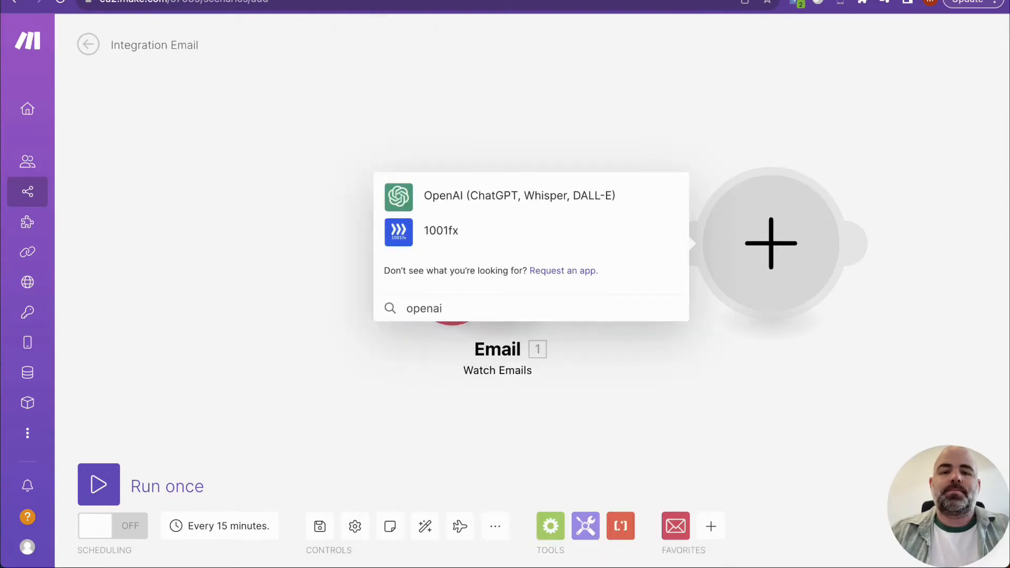
{"action": "left_click", "coordinate": [502, 196]}
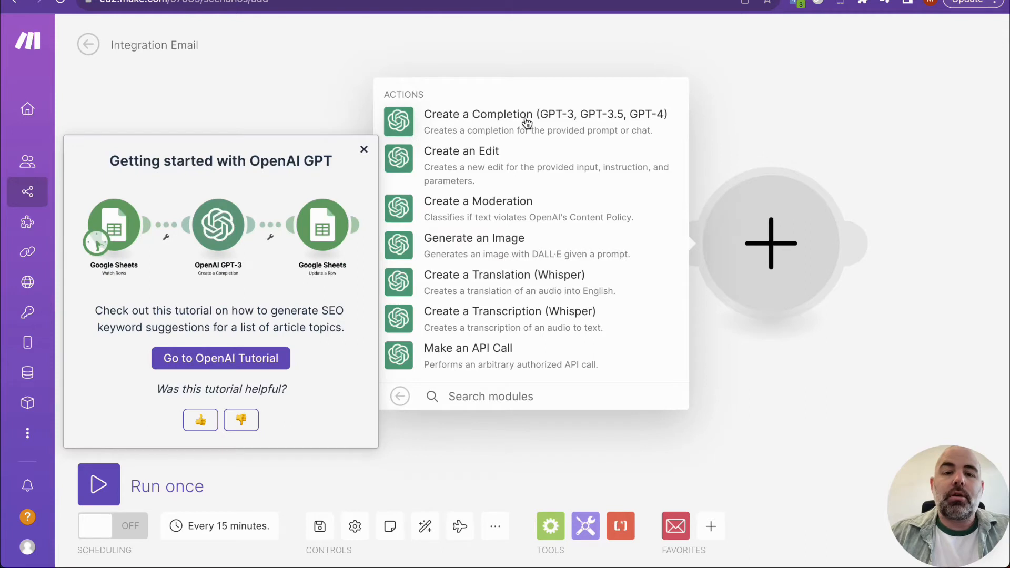
{"action": "left_click", "coordinate": [472, 120]}
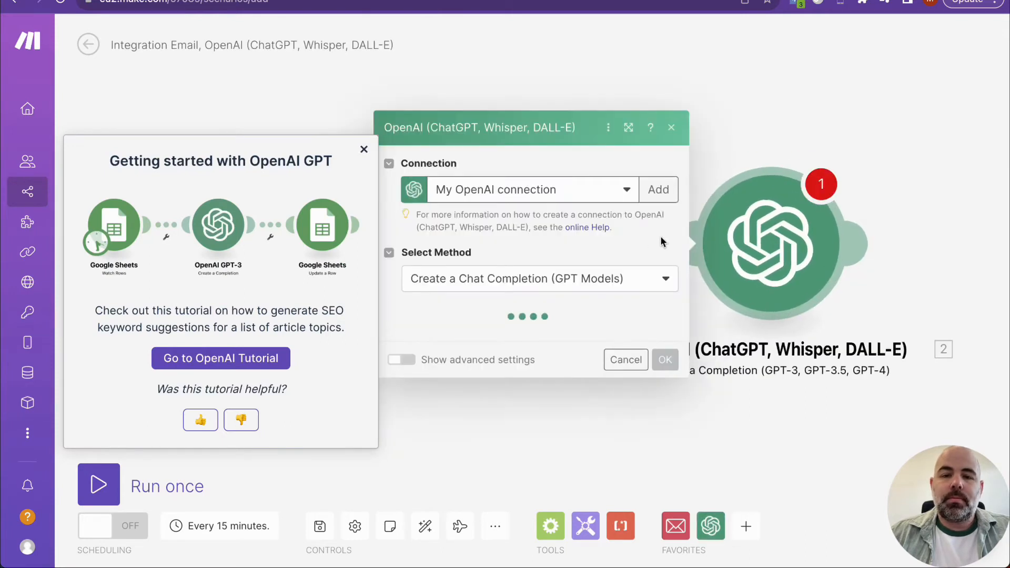
Dismiss the getting-started tutorial, check the available OpenAI connections, and read the online help on connecting OpenAI to Make
{"action": "left_click", "coordinate": [364, 150]}
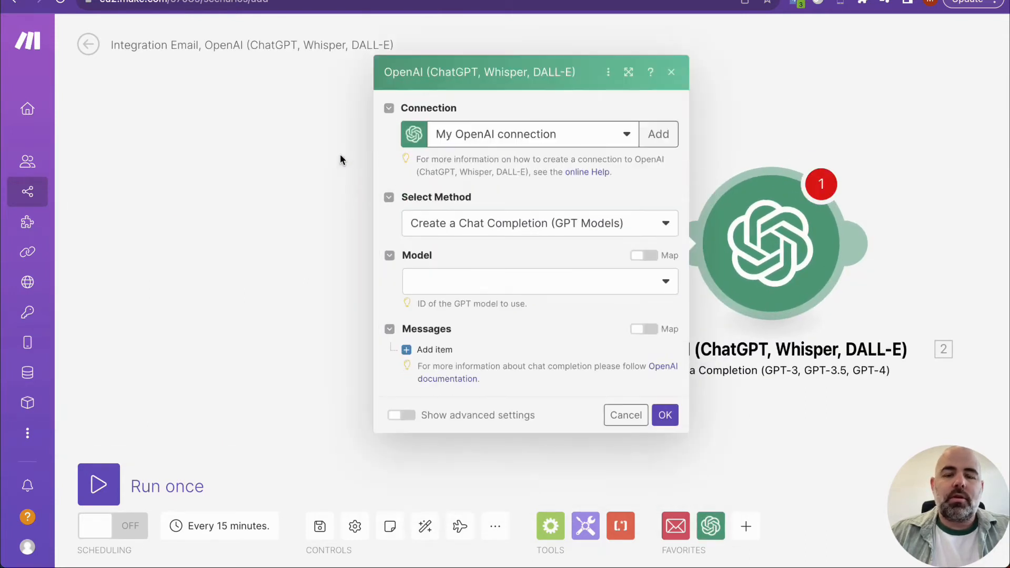
{"action": "left_click", "coordinate": [535, 141]}
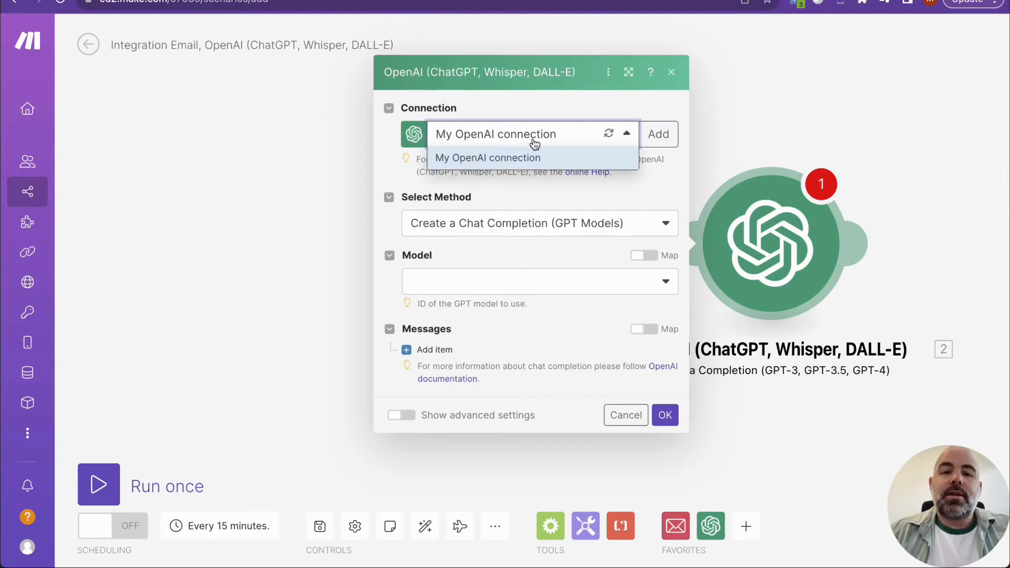
{"action": "left_click", "coordinate": [535, 142]}
{"action": "left_click", "coordinate": [533, 180]}
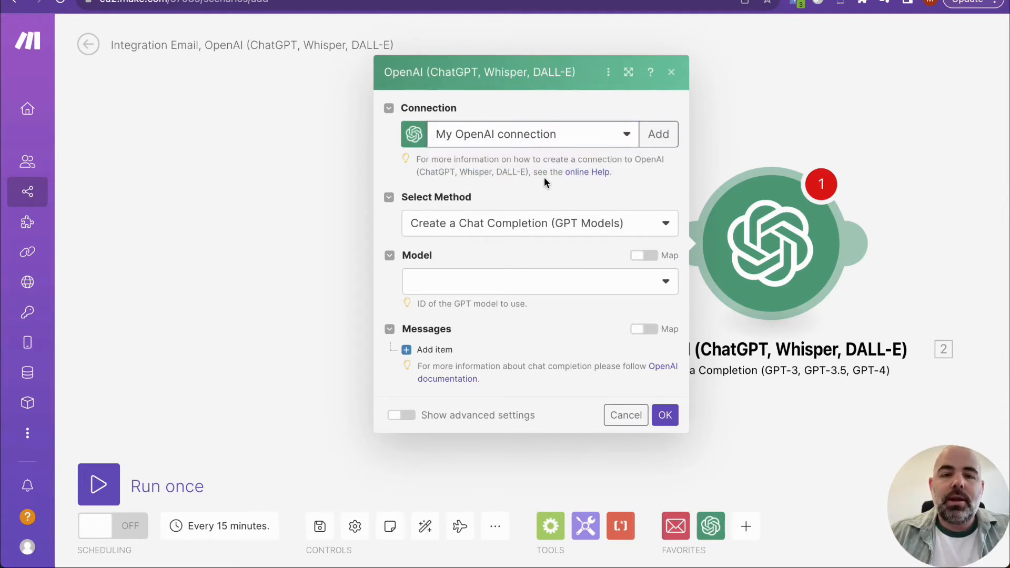
{"action": "left_click", "coordinate": [588, 179]}
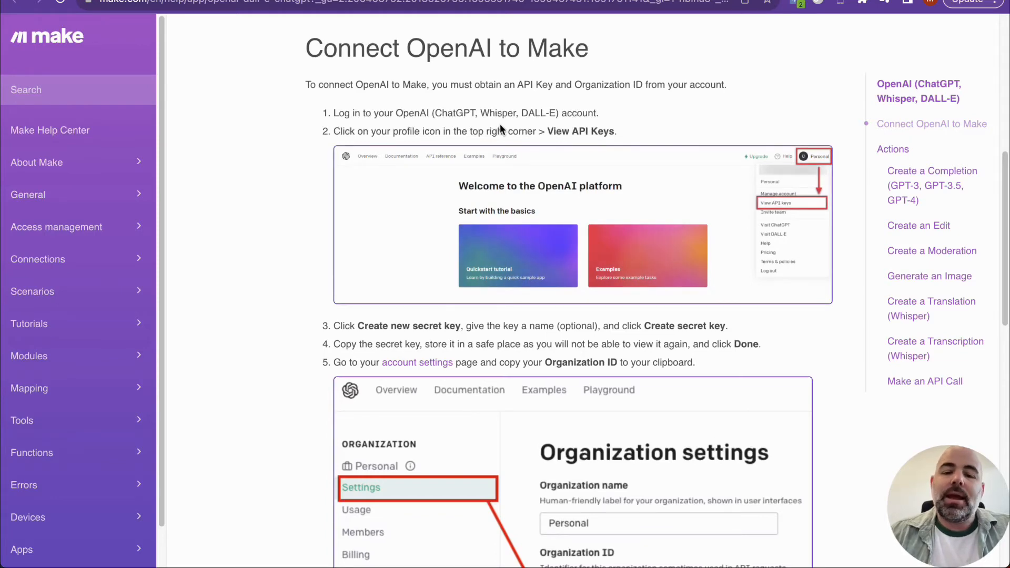
{"action": "scroll", "coordinate": [500, 124], "scroll_direction": "down", "scroll_amount": 5}
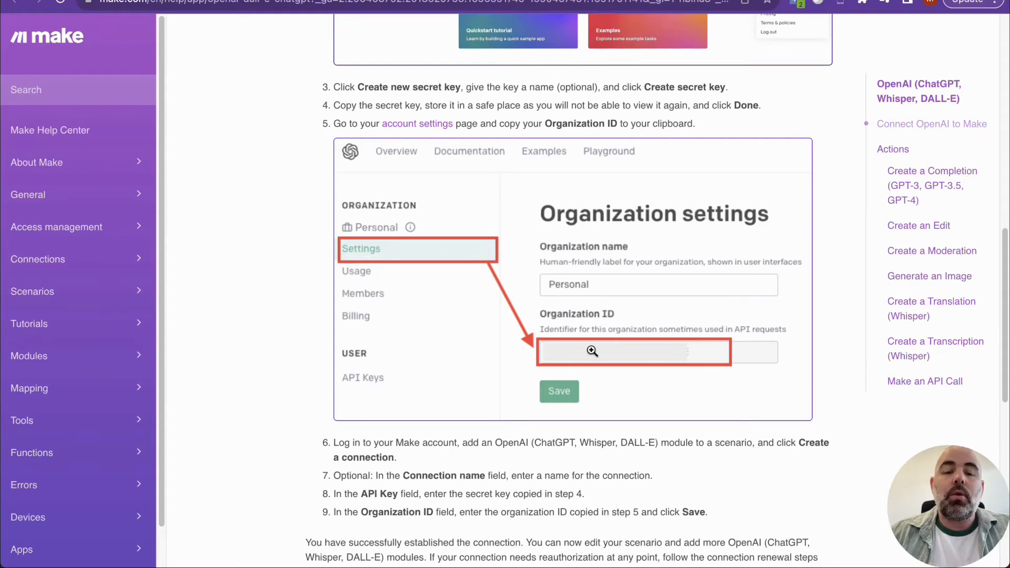
{"action": "scroll", "coordinate": [591, 346], "scroll_direction": "down", "scroll_amount": 2}
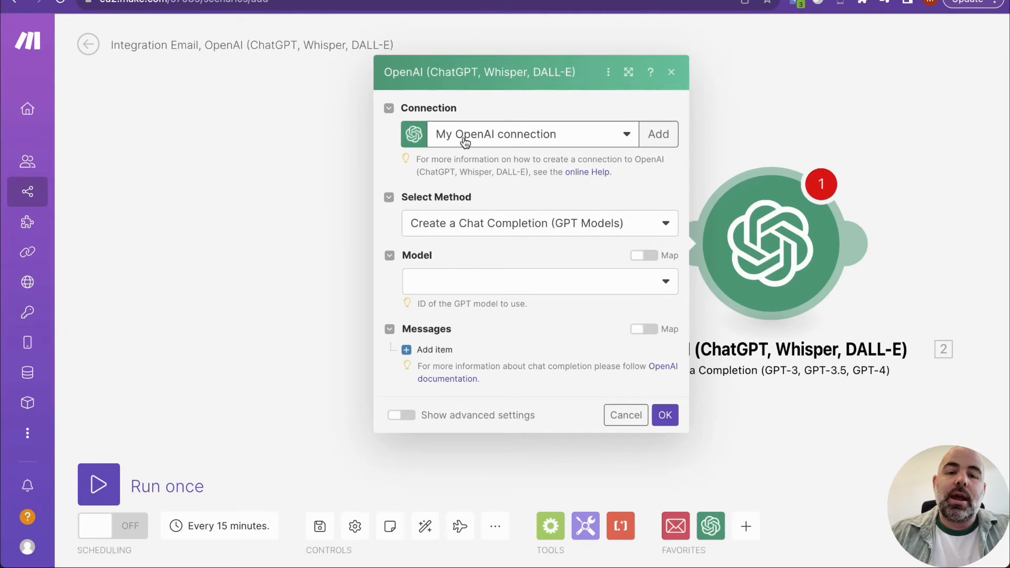
Examine the API Key and Organization ID fields of a new OpenAI connection, closing the form without saving
{"action": "left_click", "coordinate": [658, 135]}
{"action": "left_click", "coordinate": [753, 158]}
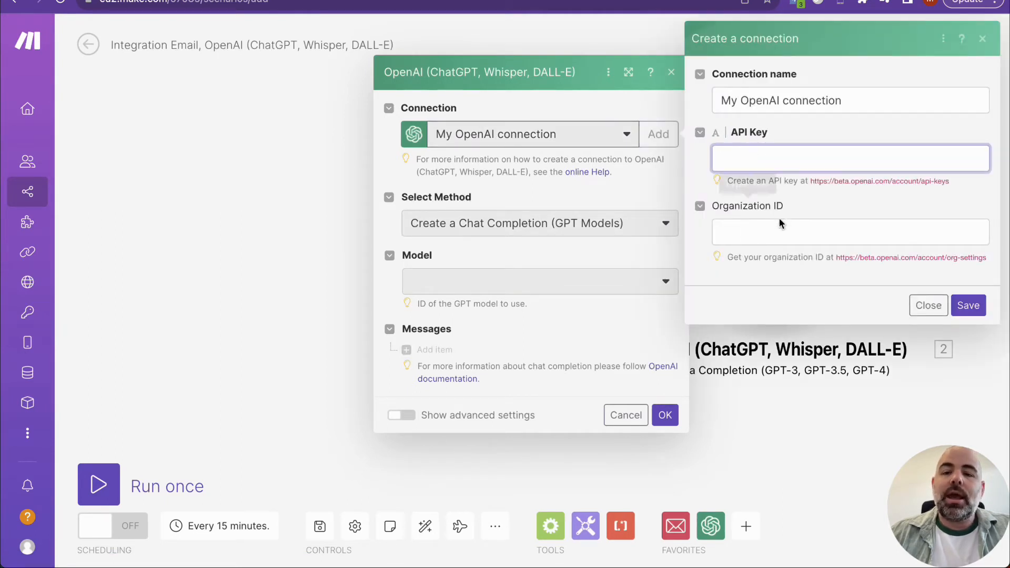
{"action": "left_click", "coordinate": [780, 231]}
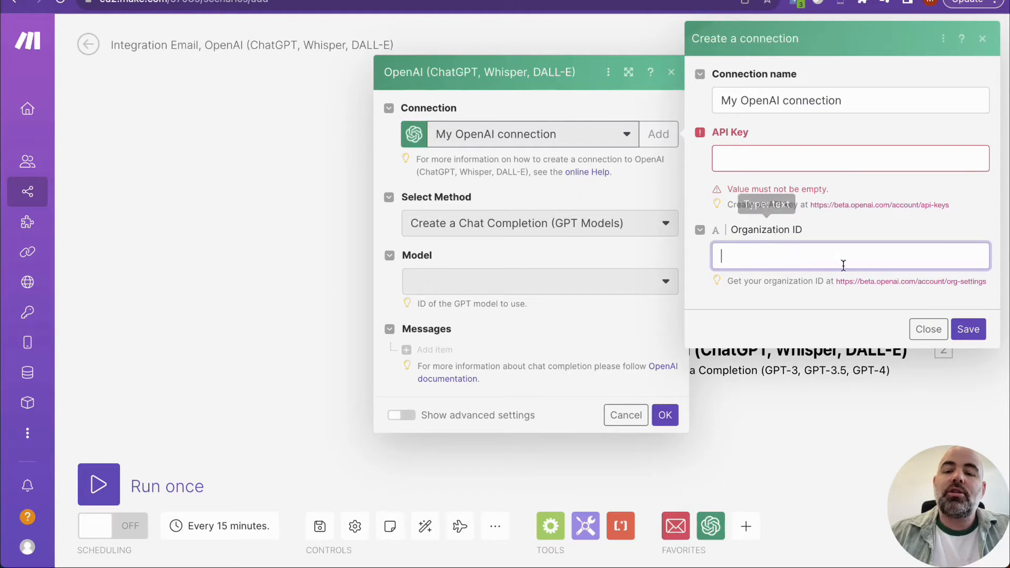
{"action": "left_click", "coordinate": [929, 329]}
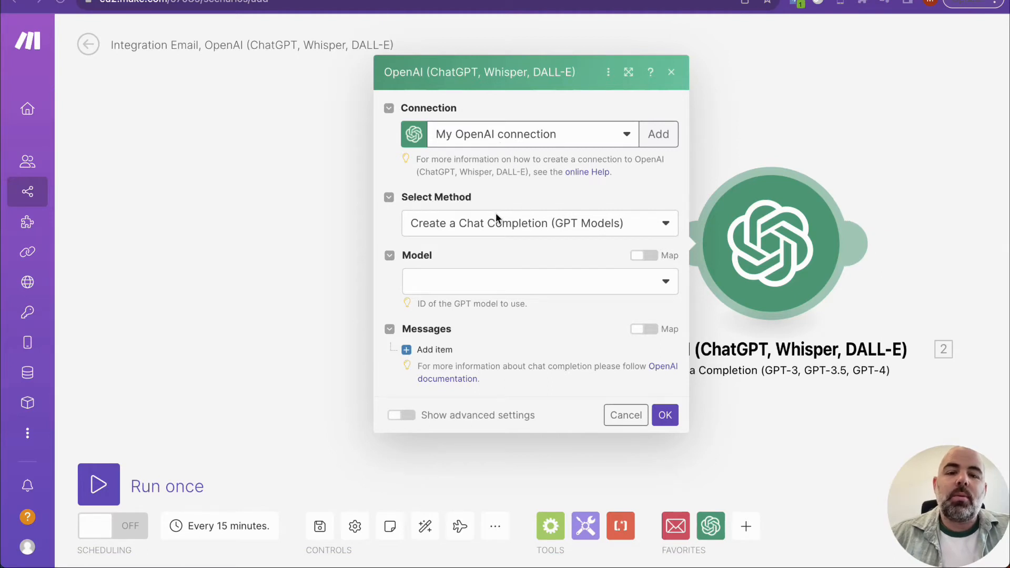
Set the completion model to gpt-3.5-turbo and add a first message item with the System role
{"action": "left_click", "coordinate": [485, 278]}
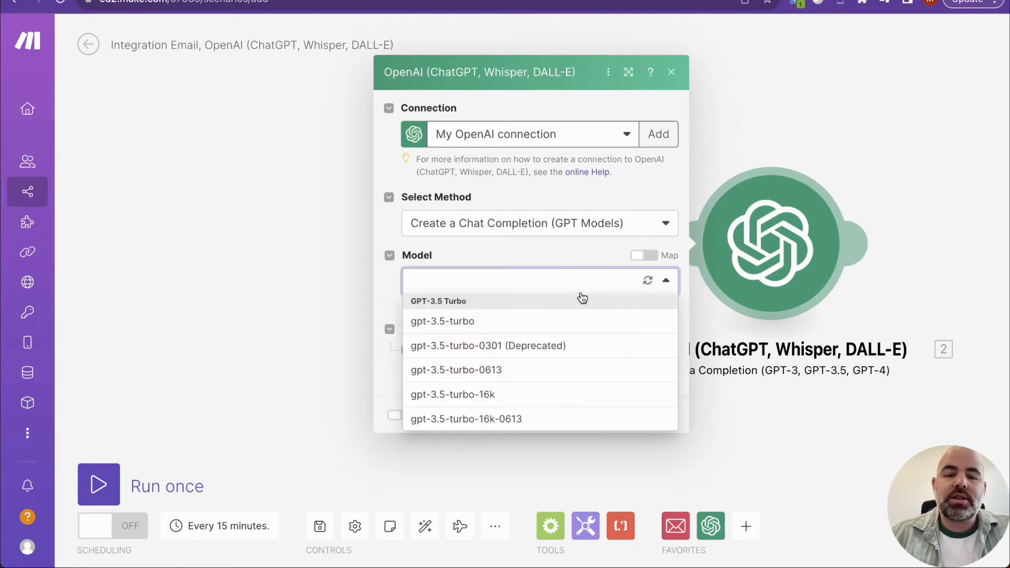
{"action": "left_click", "coordinate": [476, 328]}
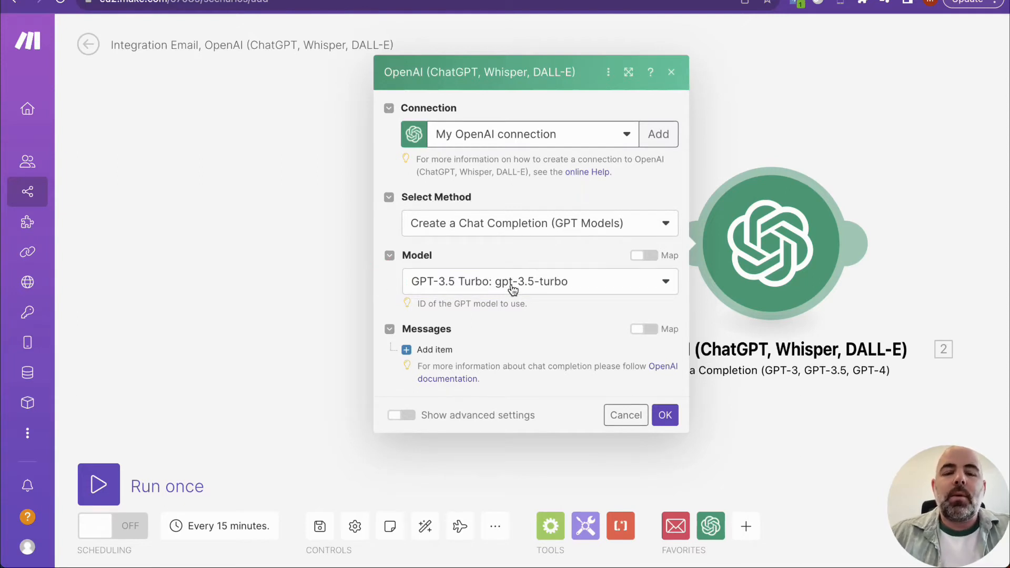
{"action": "left_click", "coordinate": [414, 351]}
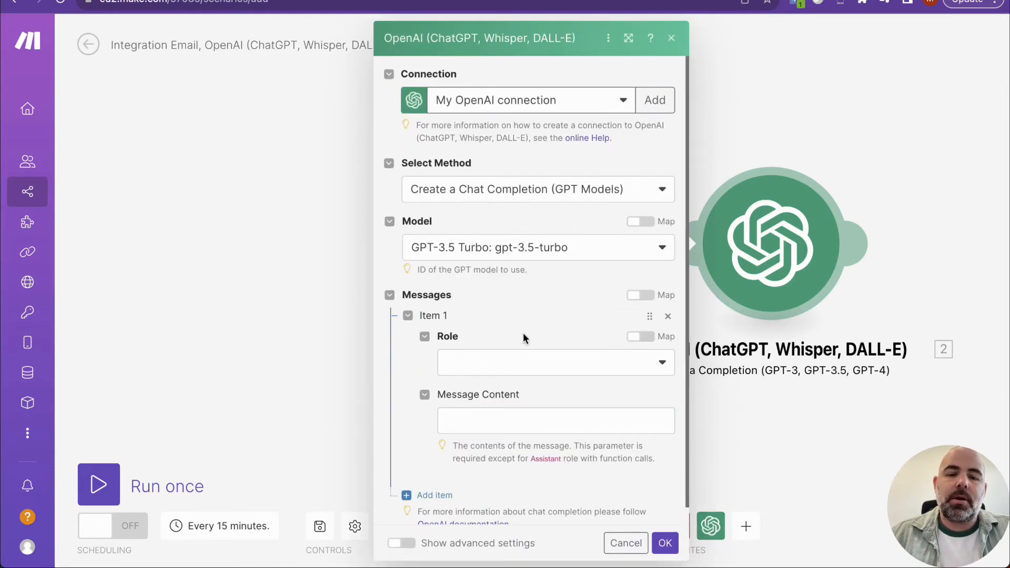
{"action": "left_click", "coordinate": [507, 347]}
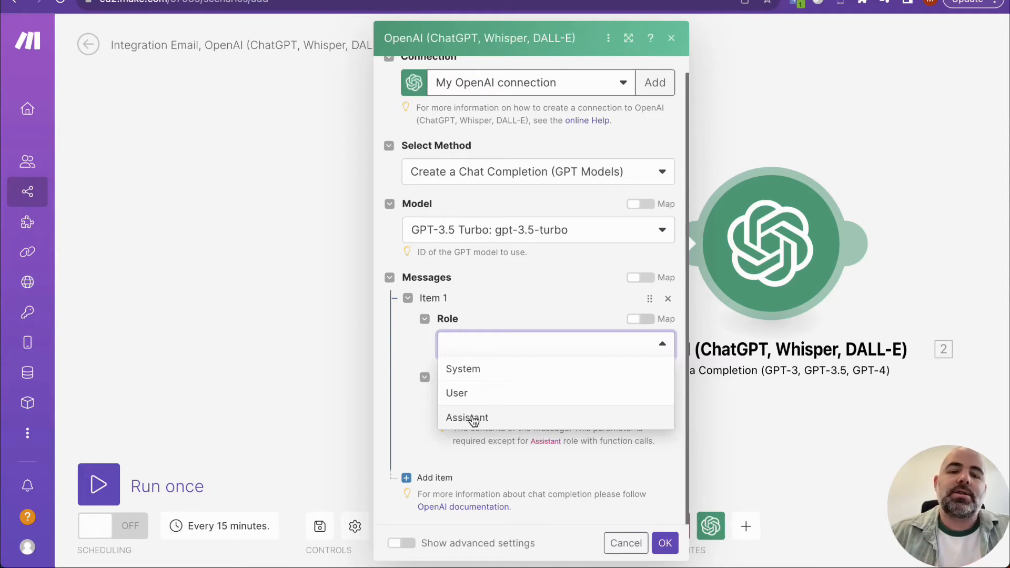
{"action": "left_click", "coordinate": [473, 369]}
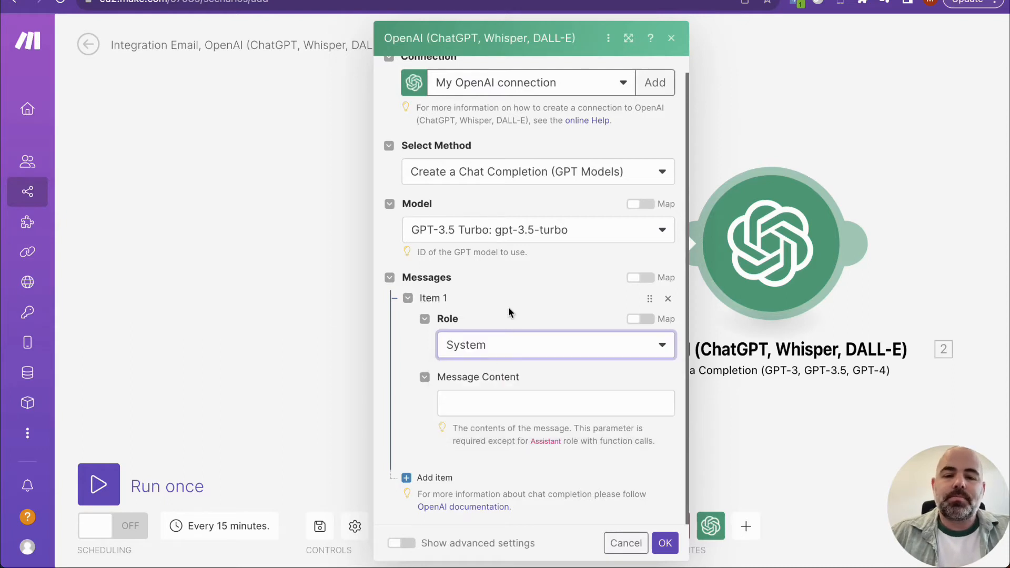
Paste the copied AI Avalanche company background text into the System message's content
{"action": "left_click", "coordinate": [460, 400]}
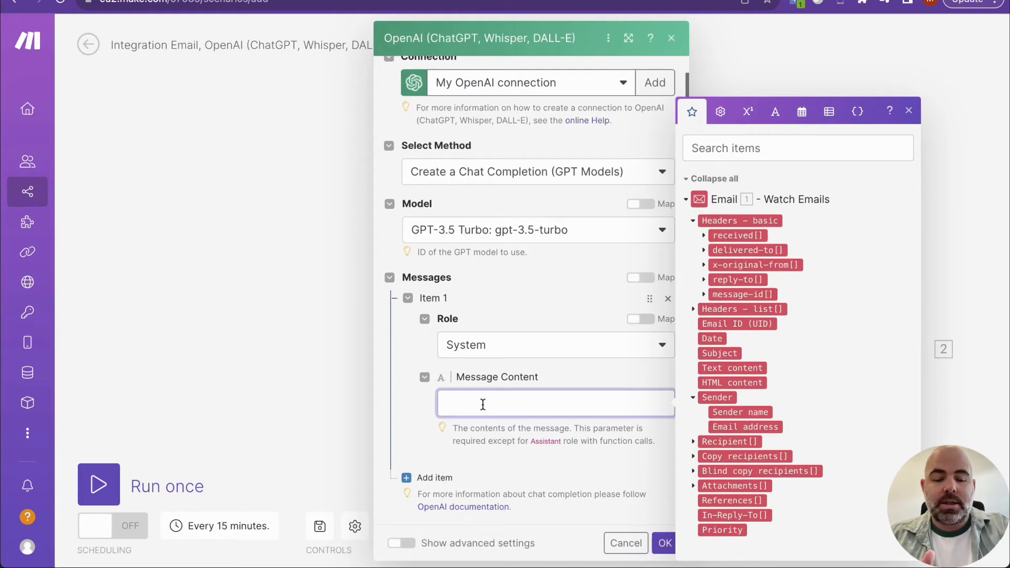
{"action": "key", "text": "ctrl+v"}
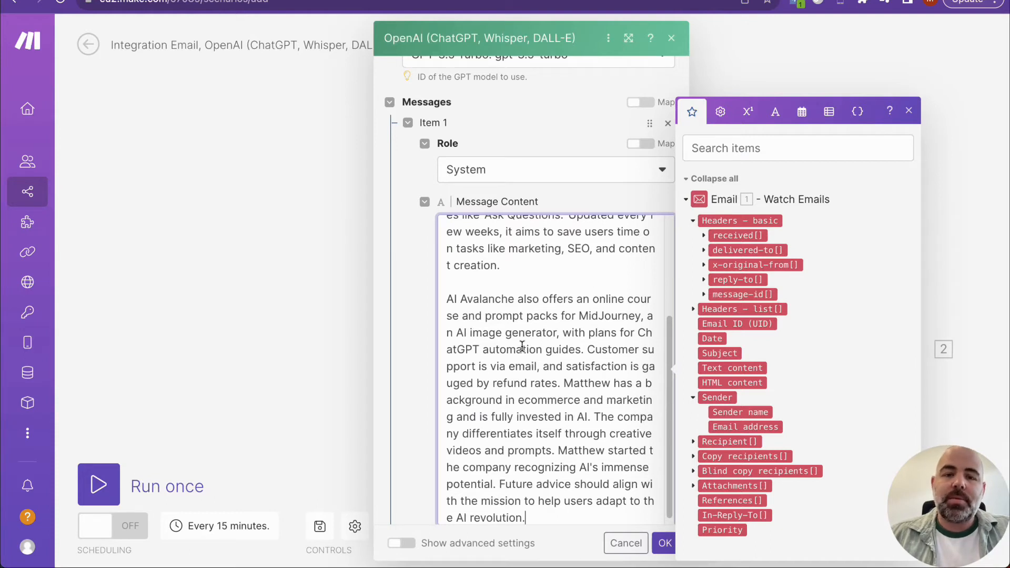
{"action": "scroll", "coordinate": [487, 311], "scroll_direction": "down", "scroll_amount": 1}
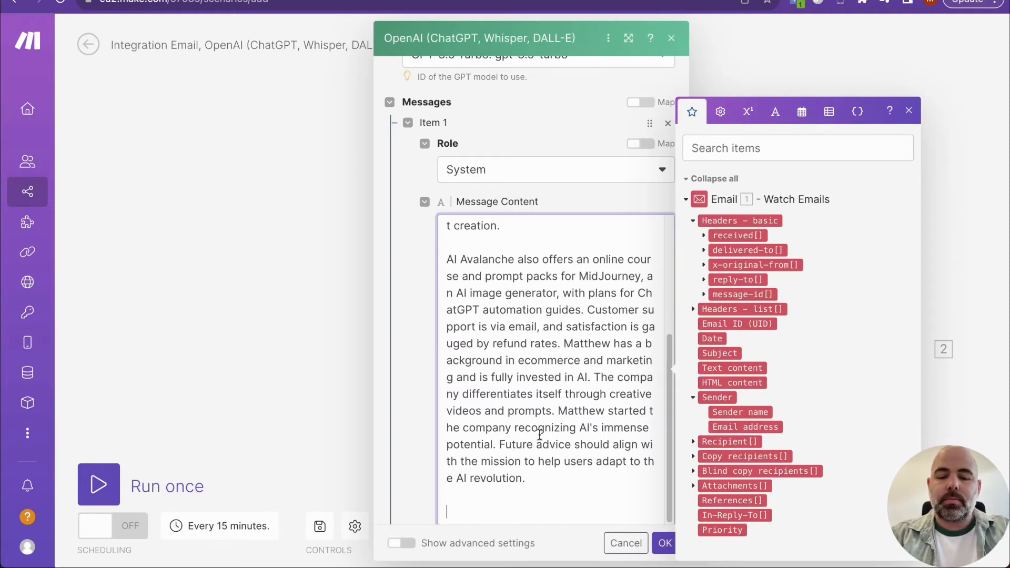
Below the company background, add the instruction "You should act in the role of an expert digital marketer."
{"action": "type", "text": "Yo"}
{"action": "key", "text": "BackSpace"}
{"action": "key", "text": "BackSpace"}
{"action": "type", "text": "You"}
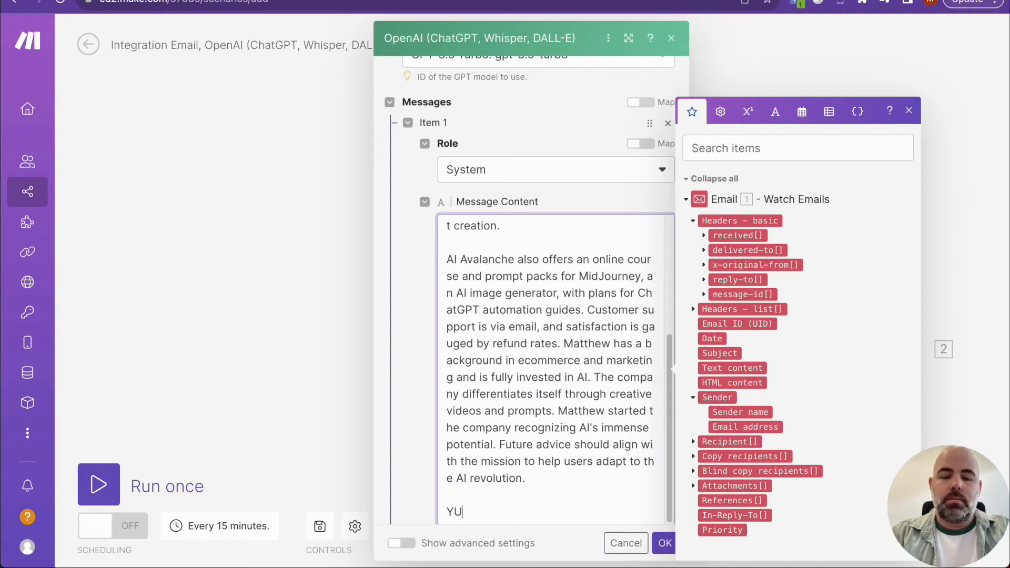
{"action": "type", "text": " should act in the role "}
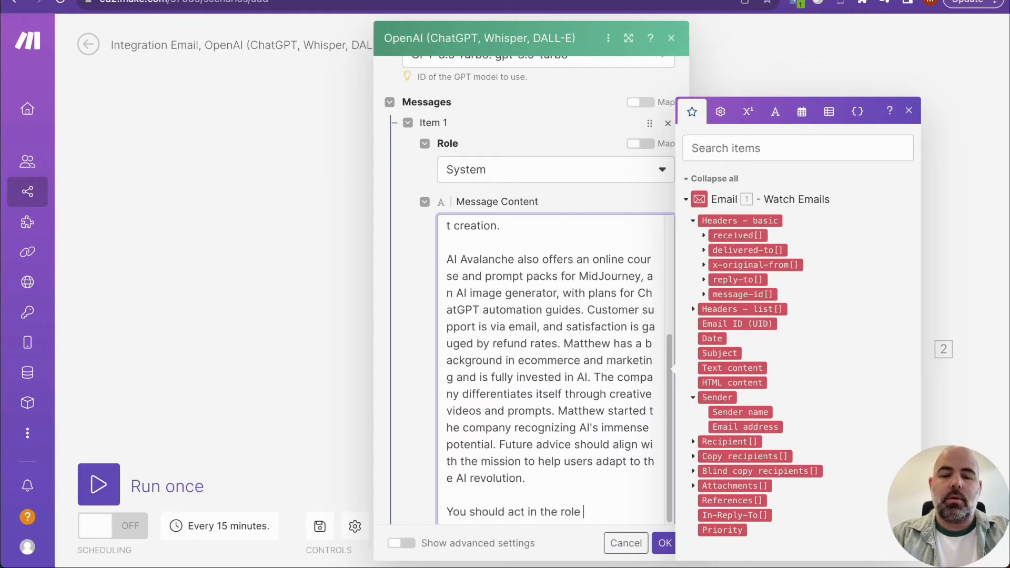
{"action": "type", "text": "of an exper"}
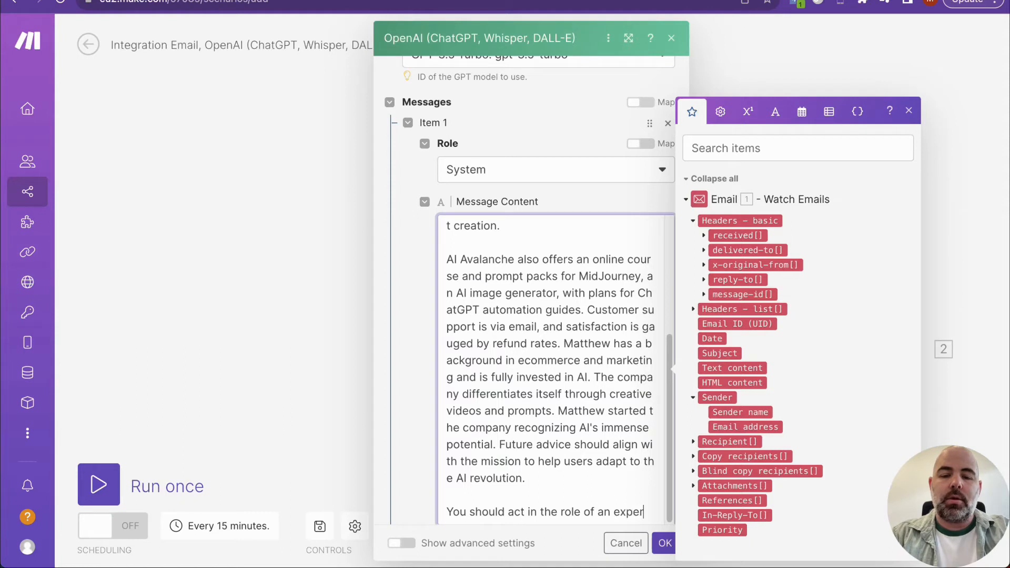
{"action": "type", "text": "t digital market"}
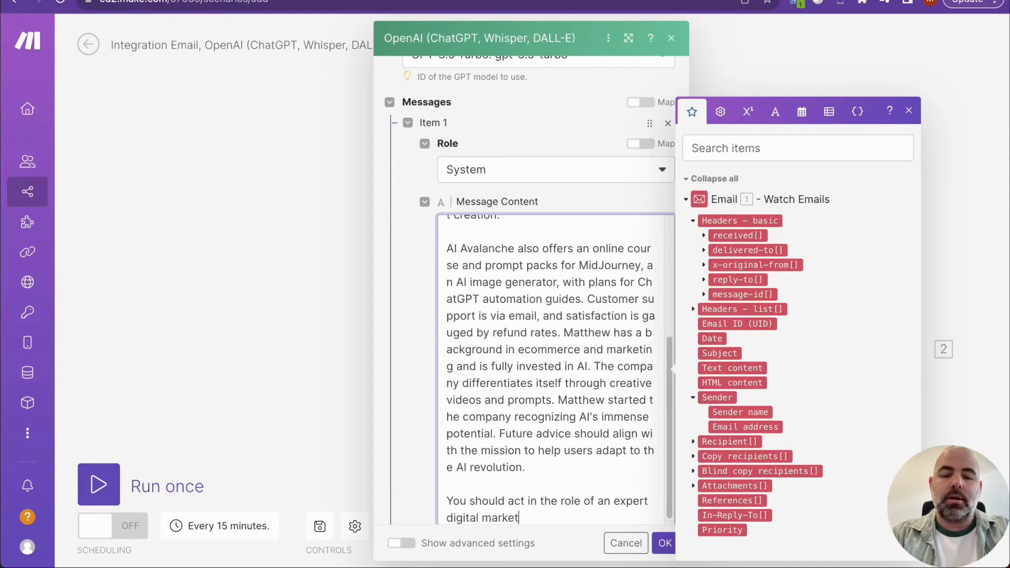
{"action": "type", "text": "er. You are the heaf"}
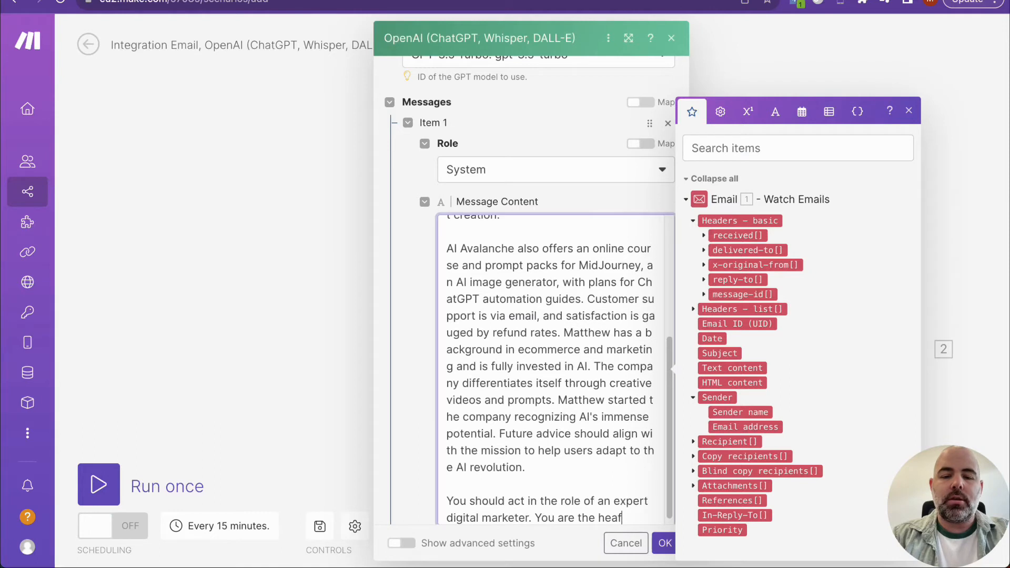
Continue the System message with "You are the head of the marketing department for this organisation."
{"action": "key", "text": "BackSpace"}
{"action": "type", "text": "d of "}
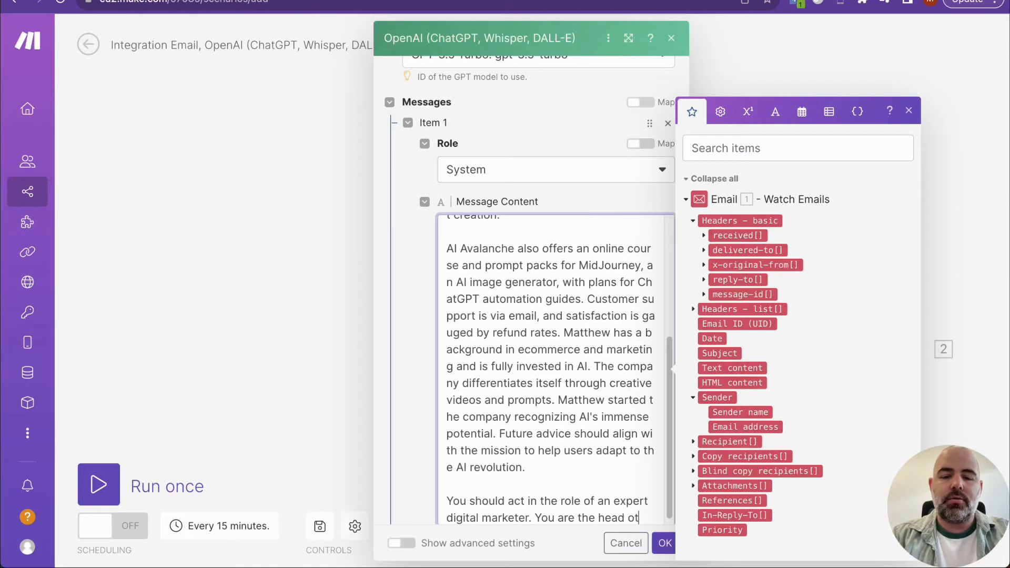
{"action": "type", "text": "the marketi"}
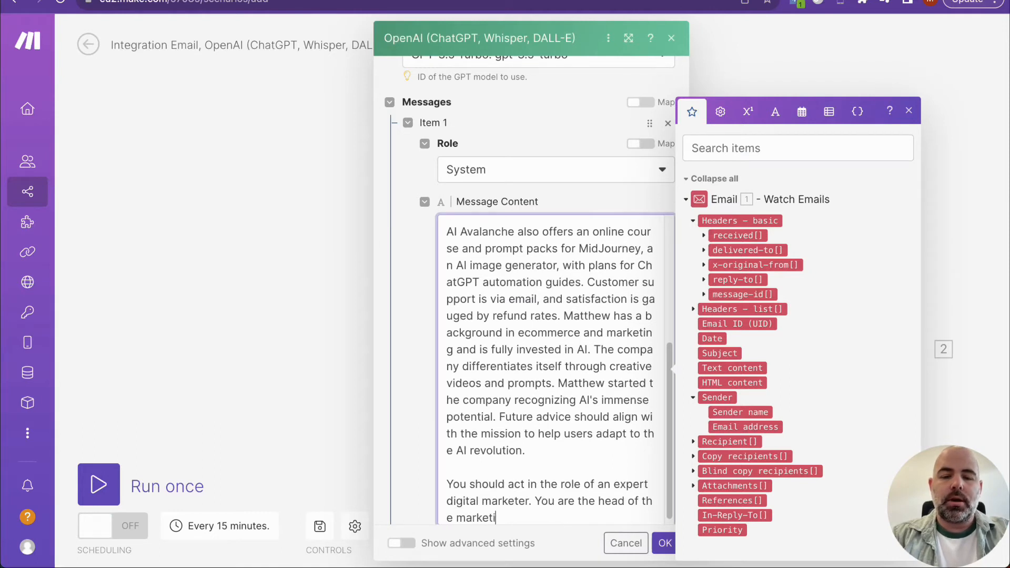
{"action": "type", "text": "ng depat"}
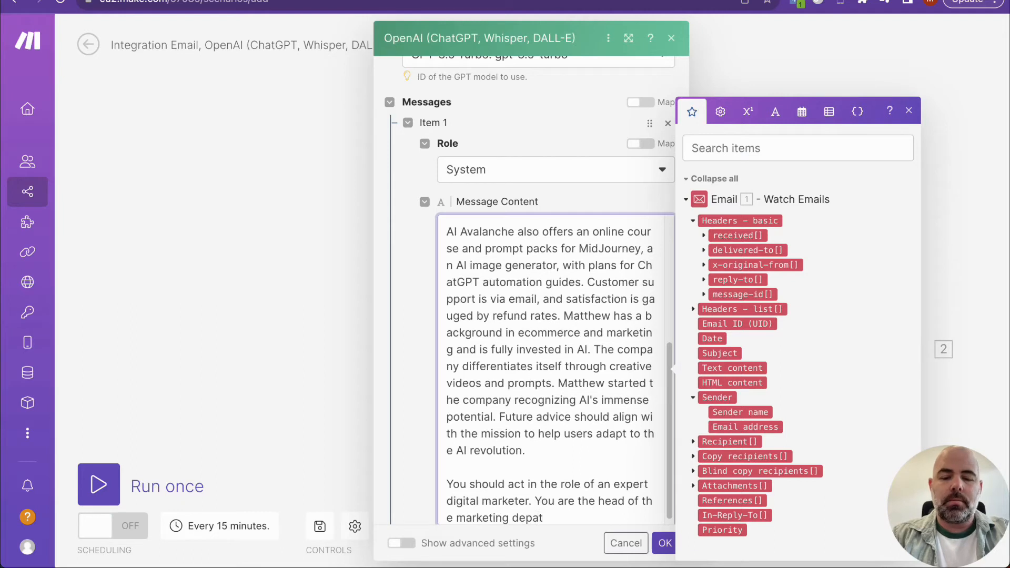
{"action": "key", "text": "BackSpace"}
{"action": "type", "text": "rtment for this organ"}
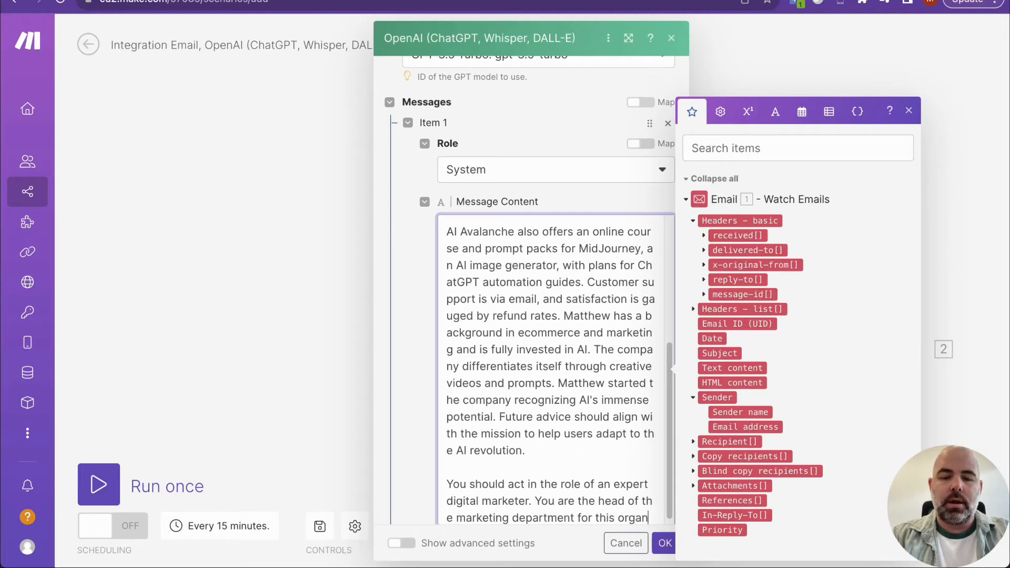
{"action": "type", "text": "isation. Yoi"}
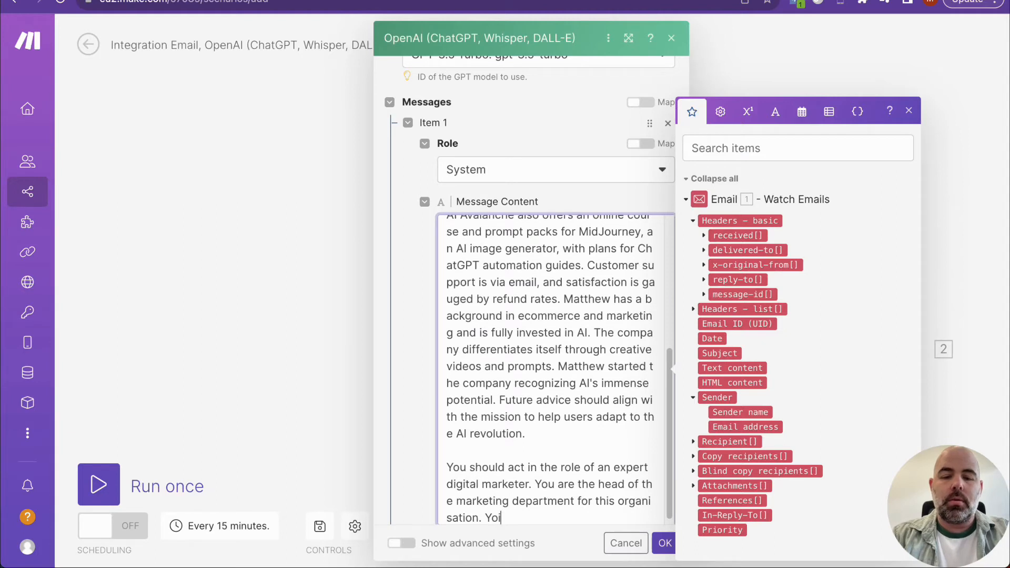
Continue the System message with "You will answer any questions as clearly and concisely as you can, and try to give actionable and helpful advice."
{"action": "key", "text": "BackSpace"}
{"action": "type", "text": "u wil"}
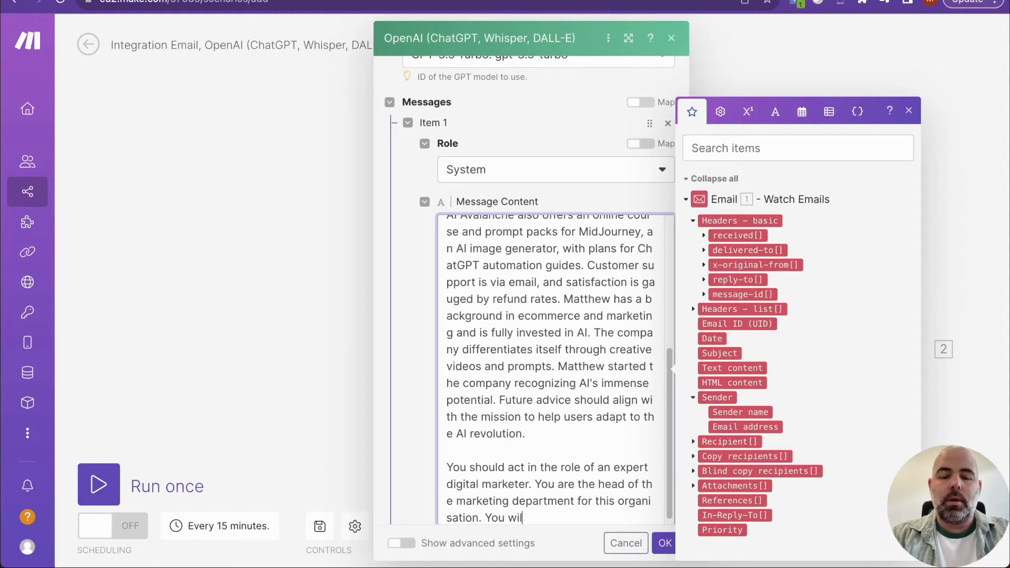
{"action": "type", "text": "l answer an"}
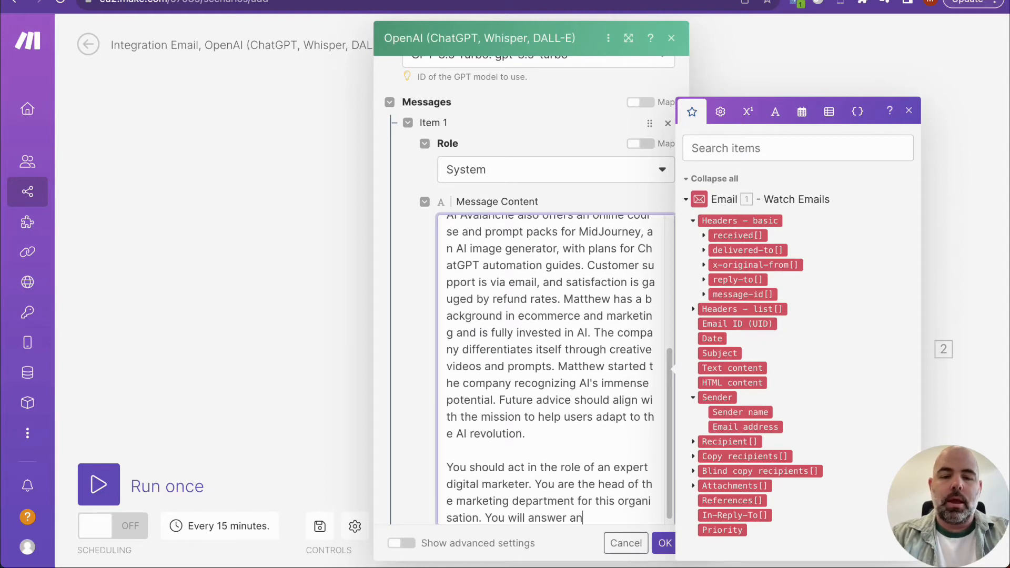
{"action": "type", "text": "y questio"}
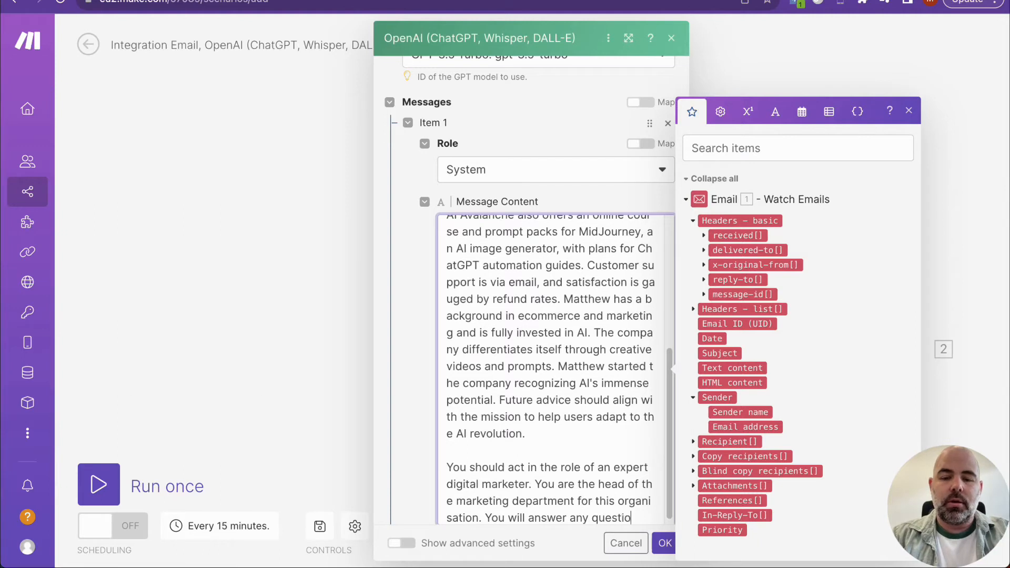
{"action": "type", "text": "ns as clear"}
{"action": "key", "text": "BackSpace"}
{"action": "key", "text": "BackSpace"}
{"action": "key", "text": "BackSpace"}
{"action": "type", "text": "learly a"}
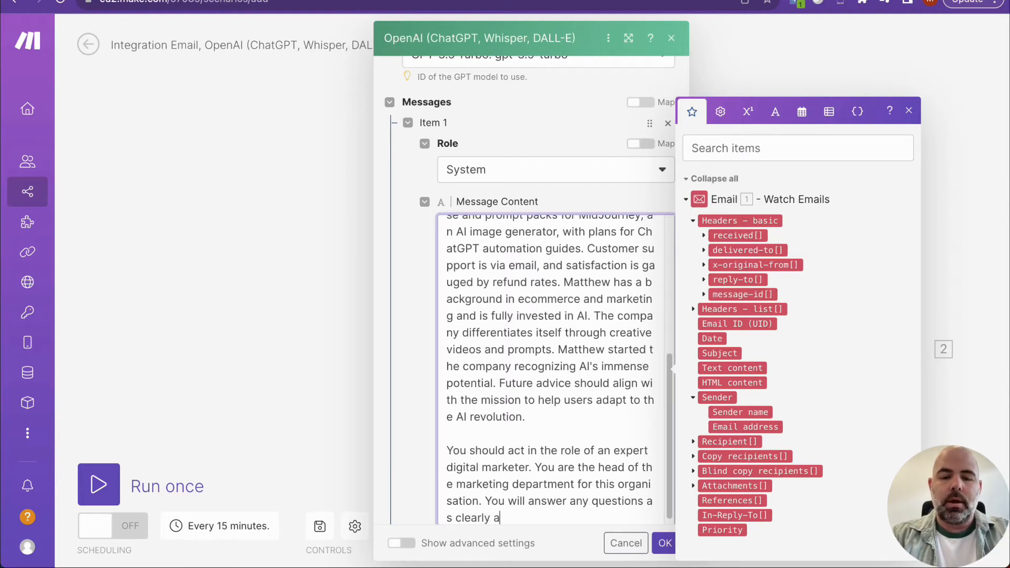
{"action": "type", "text": "nd conisely"}
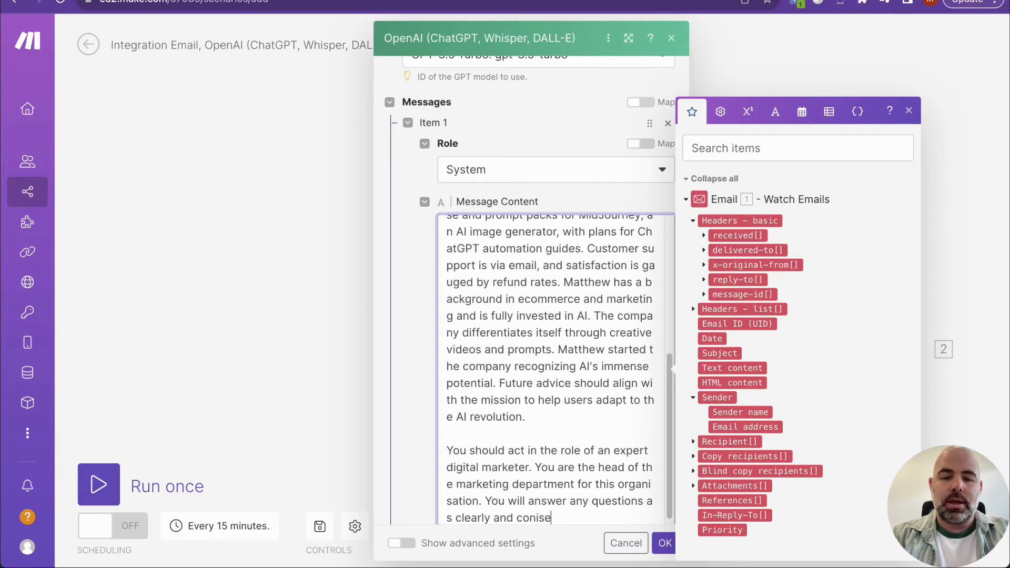
{"action": "key", "text": "BackSpace"}
{"action": "key", "text": "BackSpace"}
{"action": "key", "text": "BackSpace"}
{"action": "key", "text": "BackSpace"}
{"action": "key", "text": "BackSpace"}
{"action": "type", "text": "cisely as "}
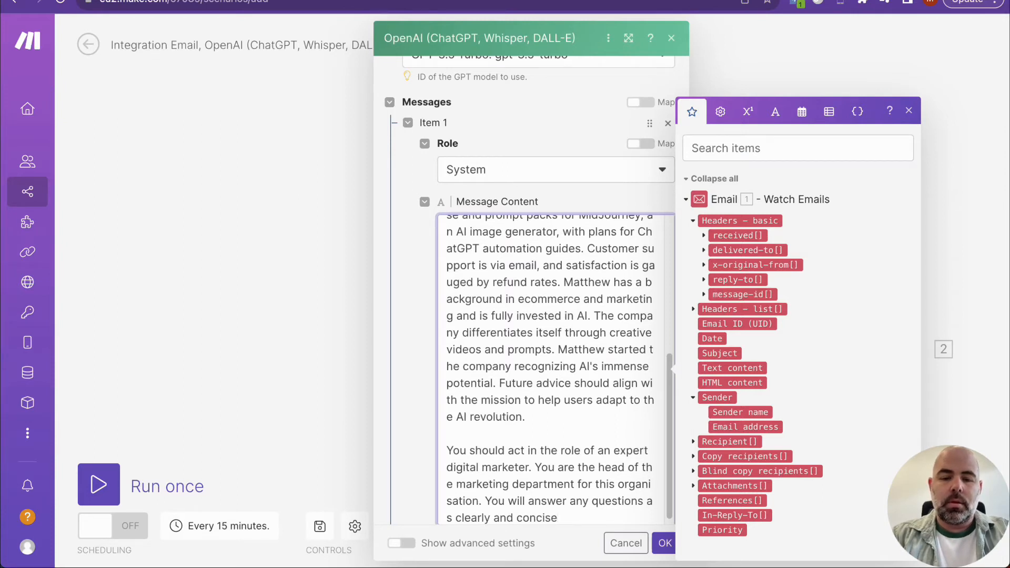
{"action": "type", "text": "you can, a"}
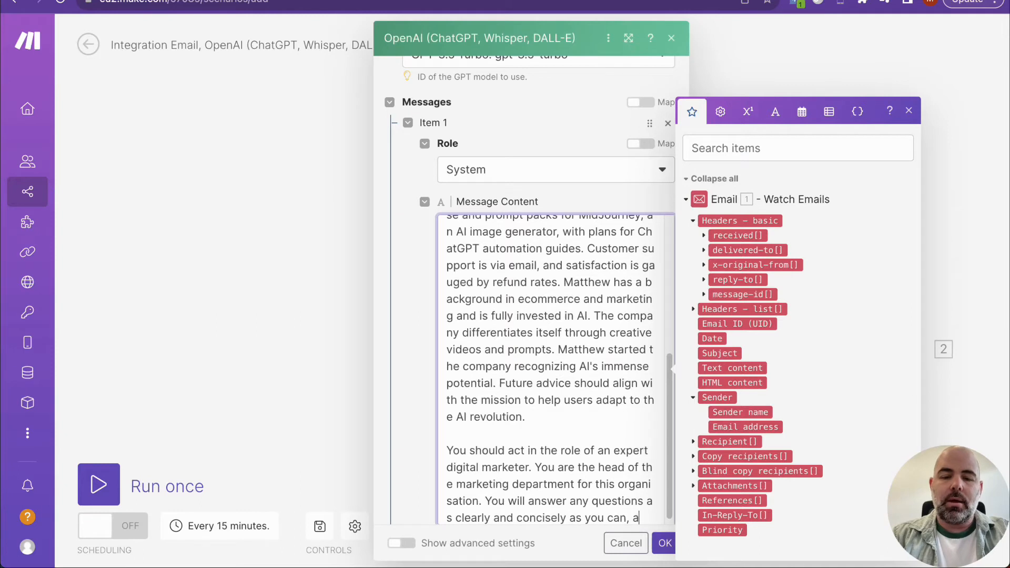
{"action": "type", "text": "nd try to give "}
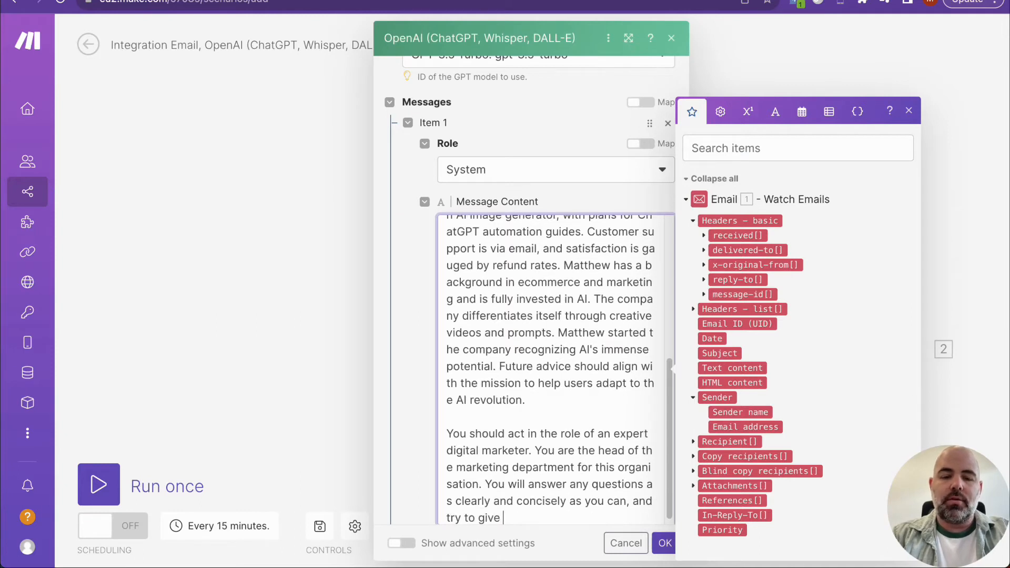
{"action": "type", "text": "actionable a"}
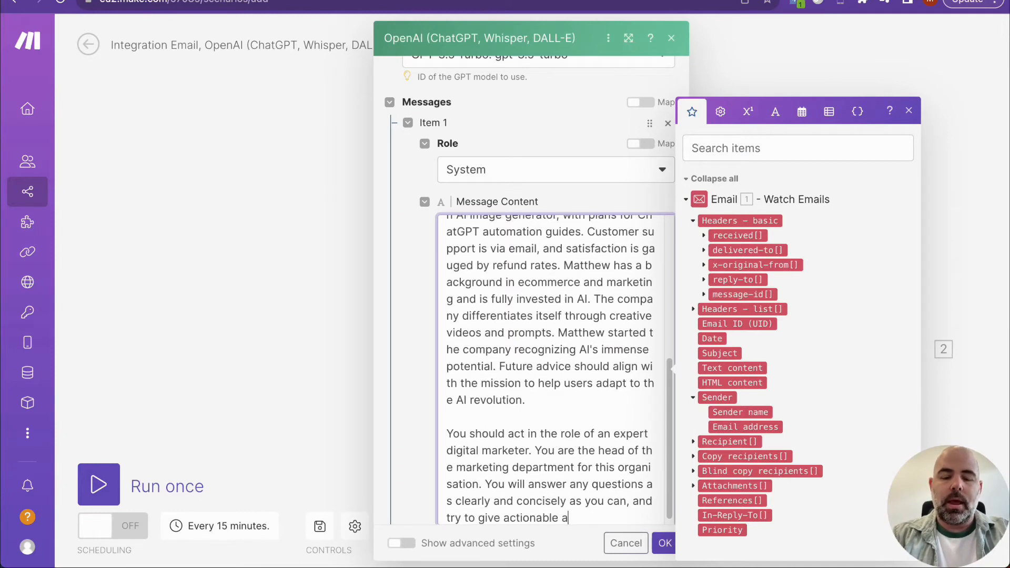
{"action": "type", "text": "nd helpful advice."}
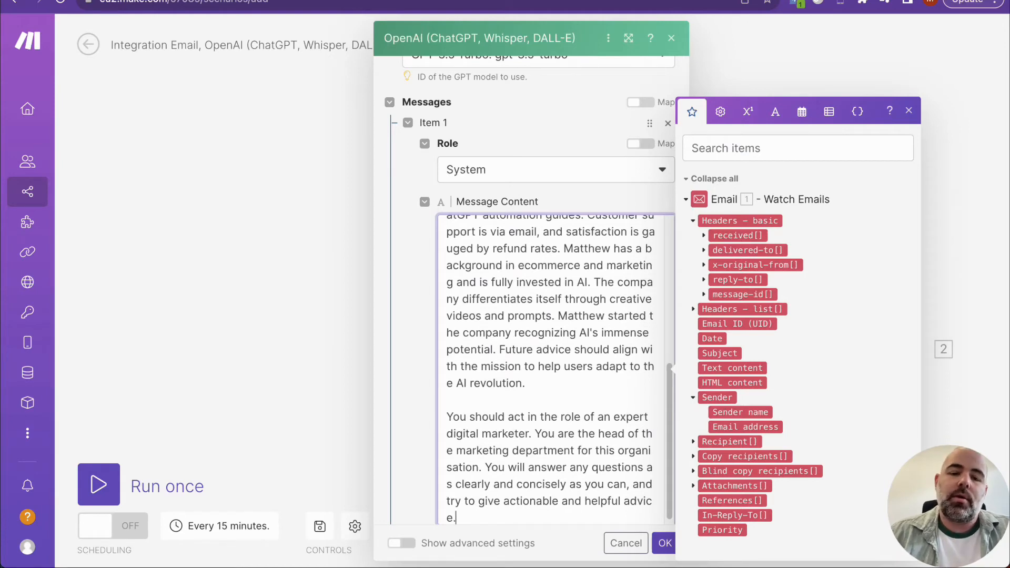
Add a second message item to the completion and give it the User role
{"action": "scroll", "coordinate": [421, 421], "scroll_direction": "down", "scroll_amount": 2}
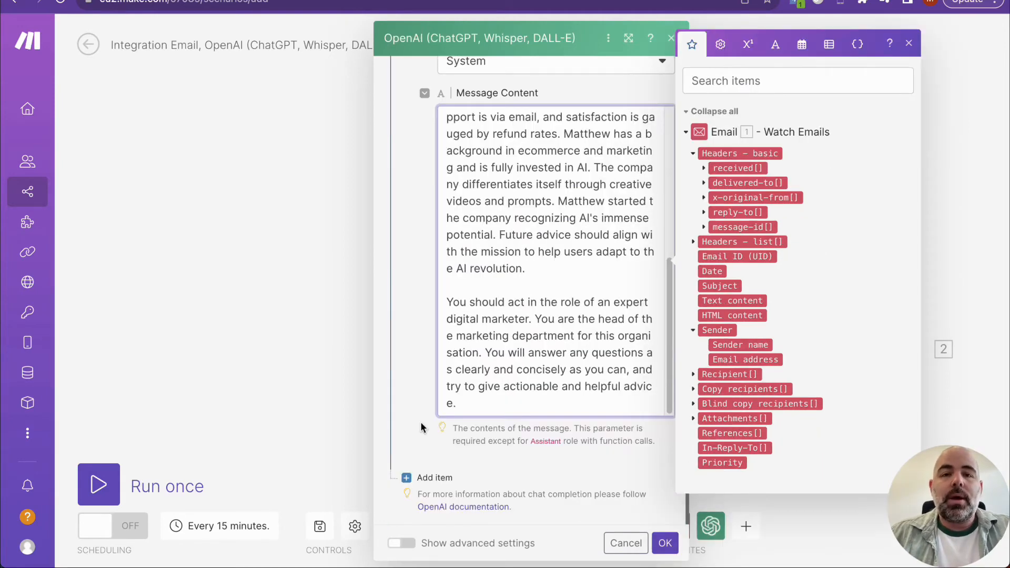
{"action": "left_click", "coordinate": [414, 478]}
{"action": "scroll", "coordinate": [457, 377], "scroll_direction": "down", "scroll_amount": 2}
{"action": "left_click", "coordinate": [486, 344]}
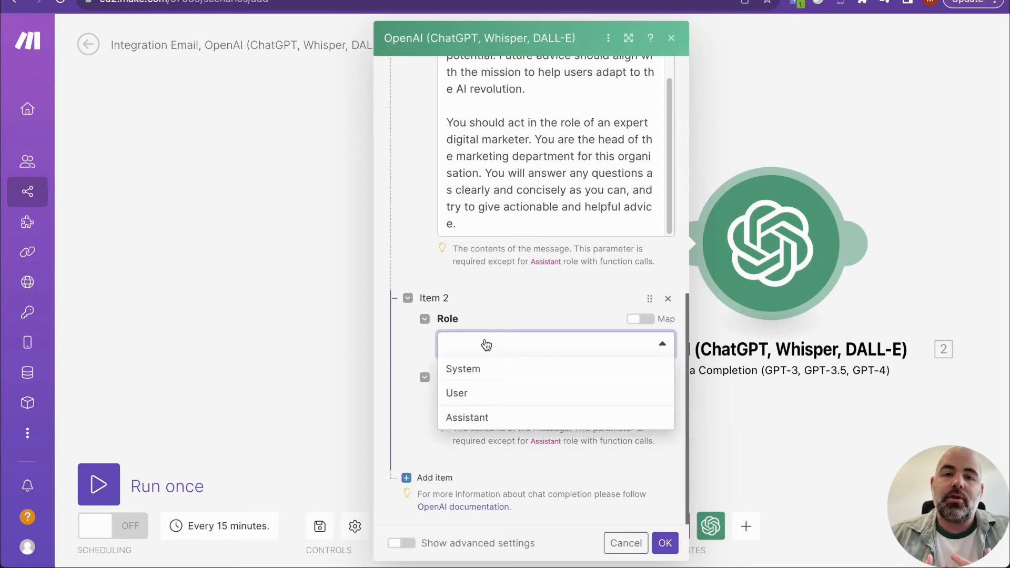
{"action": "left_click", "coordinate": [464, 393]}
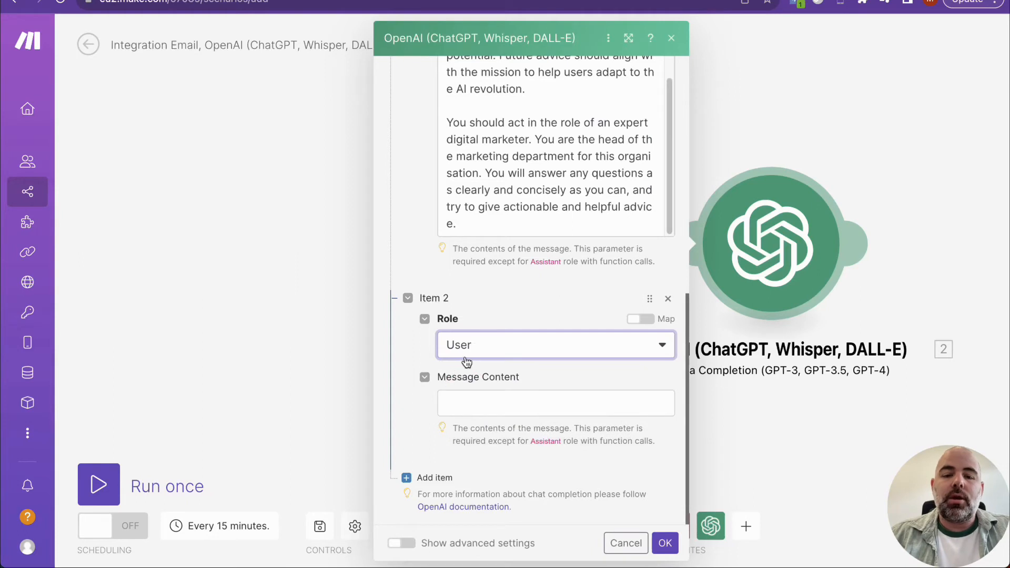
Map the Watch Emails Text content into the User message's content and save the OpenAI module's settings
{"action": "left_click", "coordinate": [489, 398]}
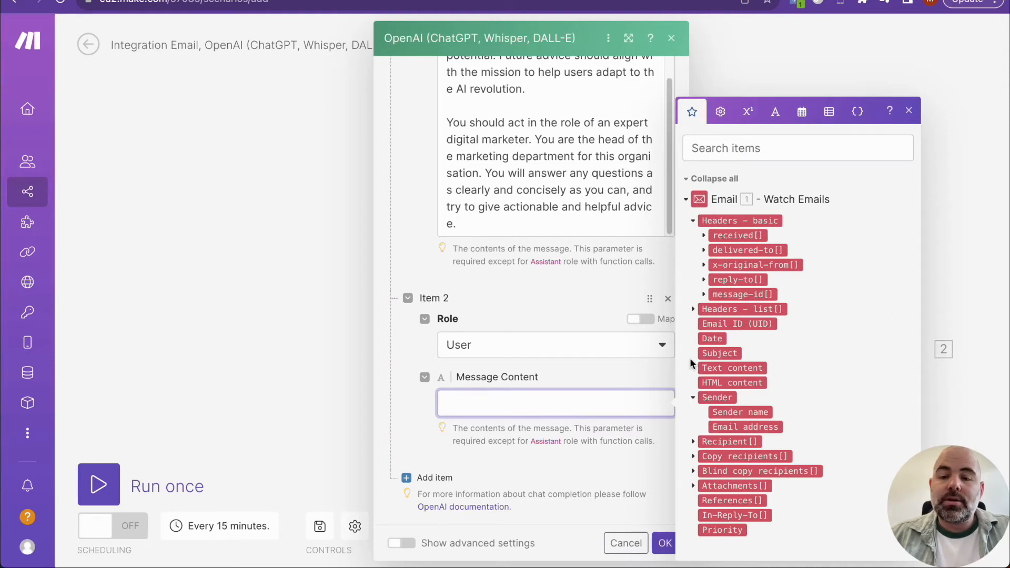
{"action": "left_click", "coordinate": [727, 369]}
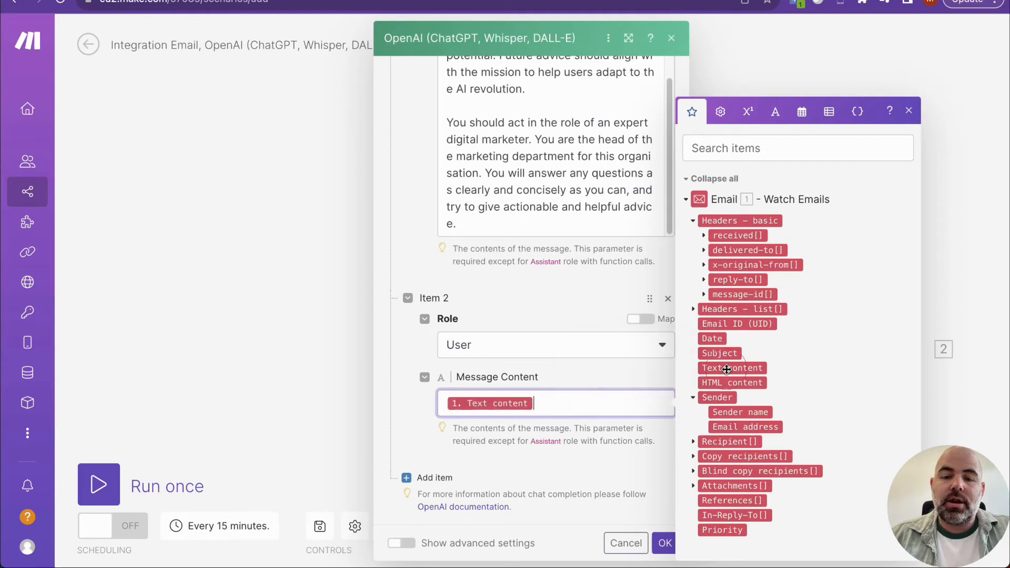
{"action": "left_click", "coordinate": [402, 406]}
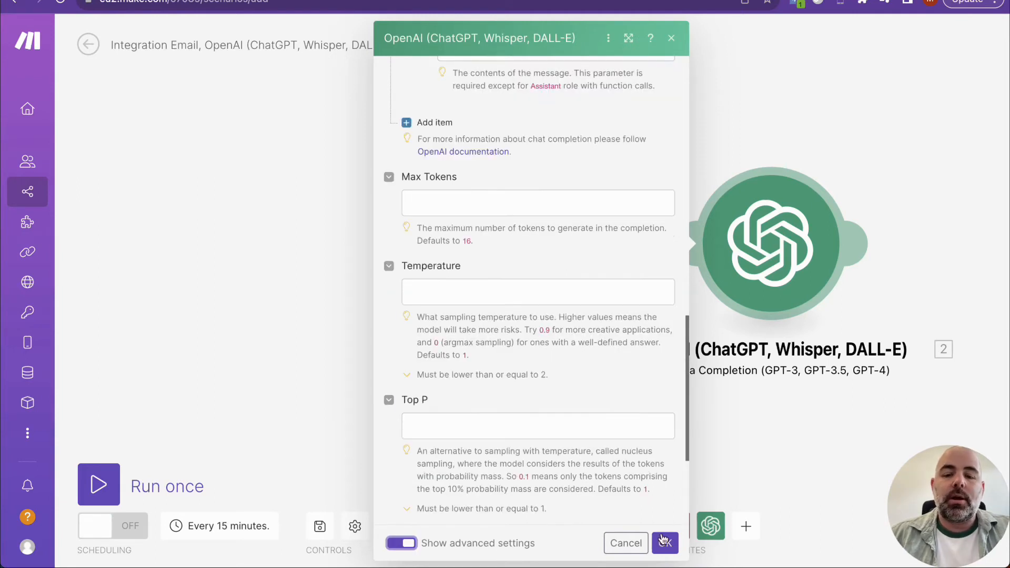
{"action": "left_click", "coordinate": [663, 541]}
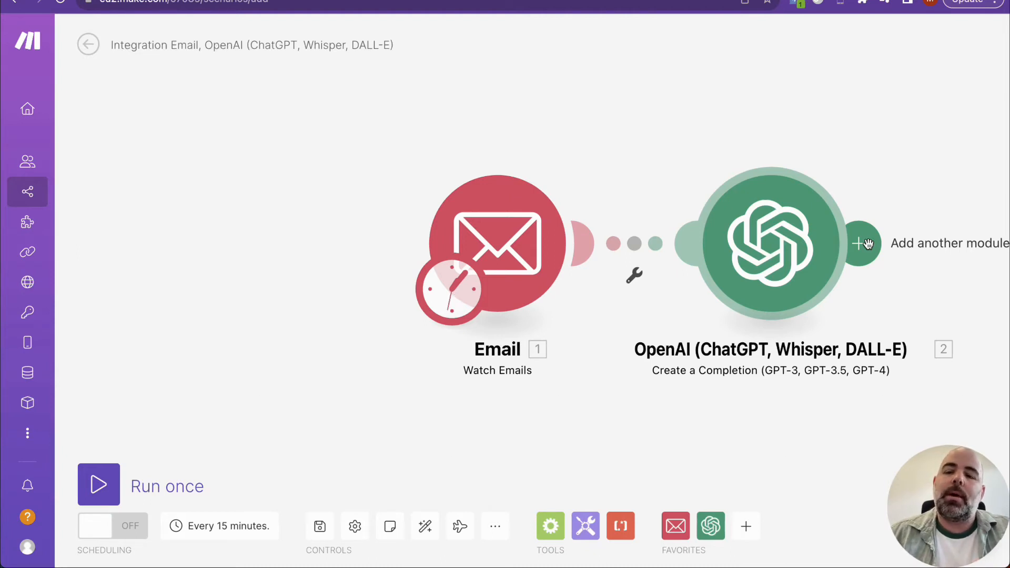
Add an Email module with the Send an Email action after the OpenAI module
{"action": "left_click", "coordinate": [867, 243]}
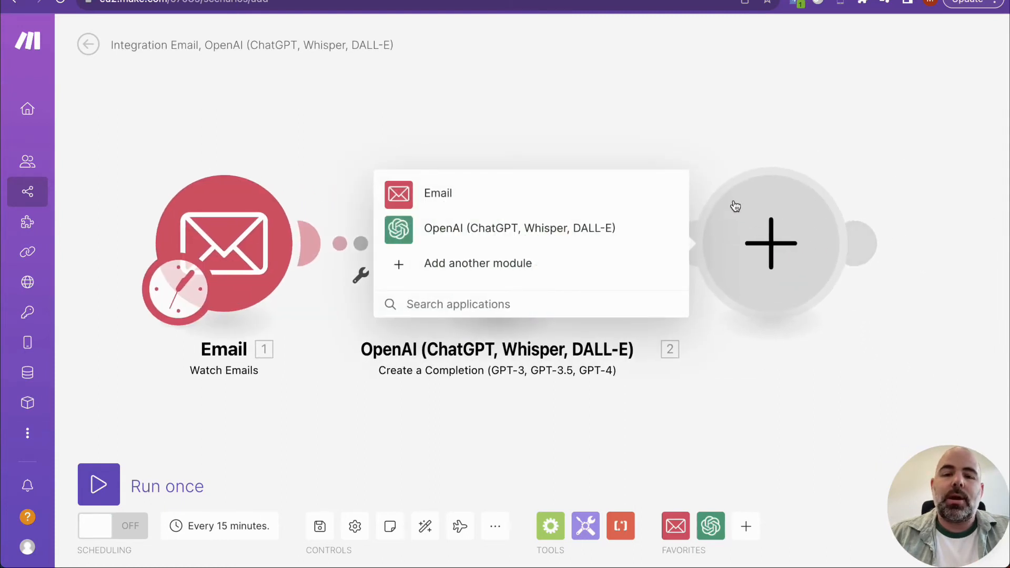
{"action": "left_click", "coordinate": [438, 192]}
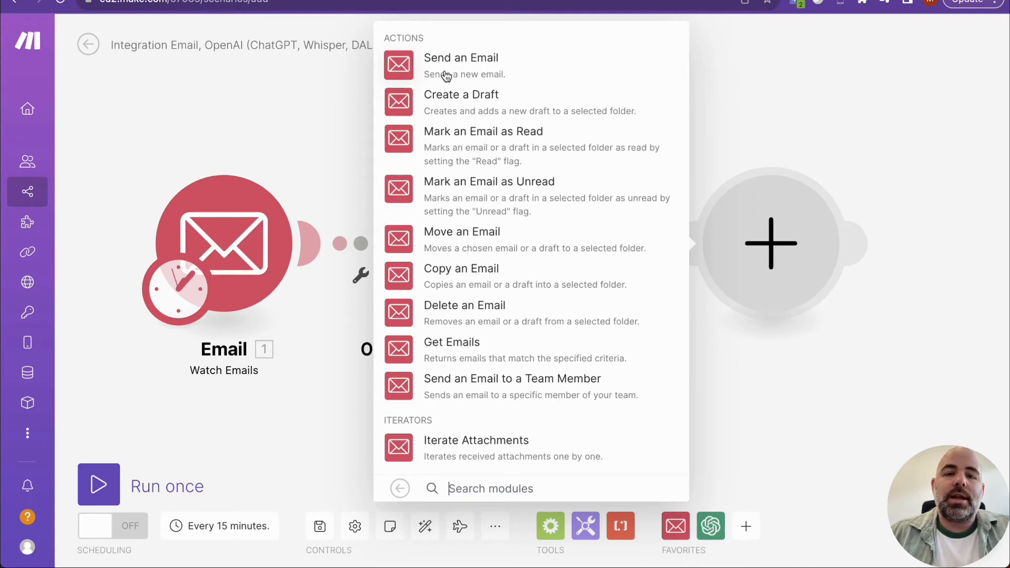
{"action": "left_click", "coordinate": [419, 69]}
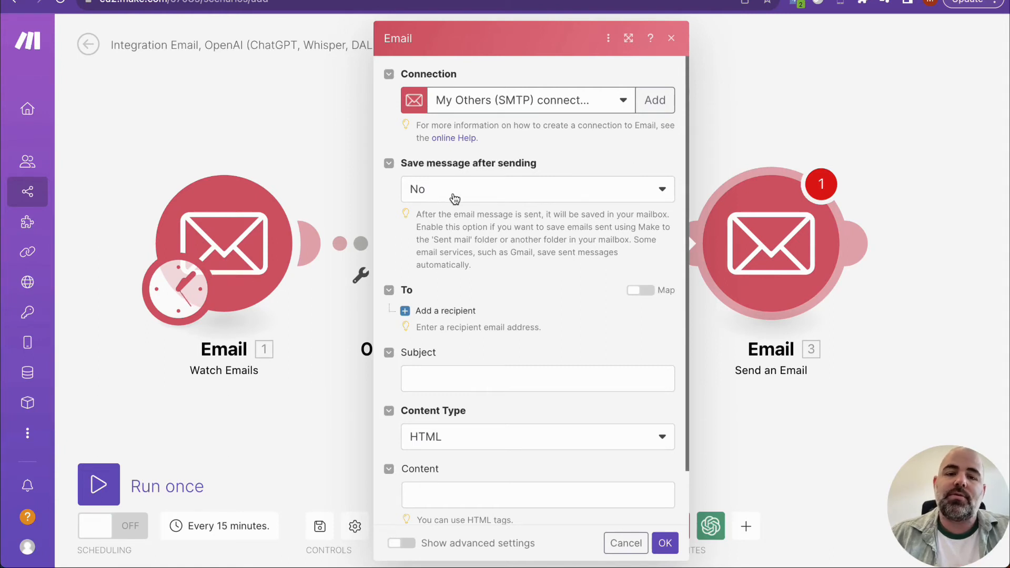
Add one recipient to the outgoing email and map it to the Sender: Email address of the watched email
{"action": "scroll", "coordinate": [458, 205], "scroll_direction": "down", "scroll_amount": 2}
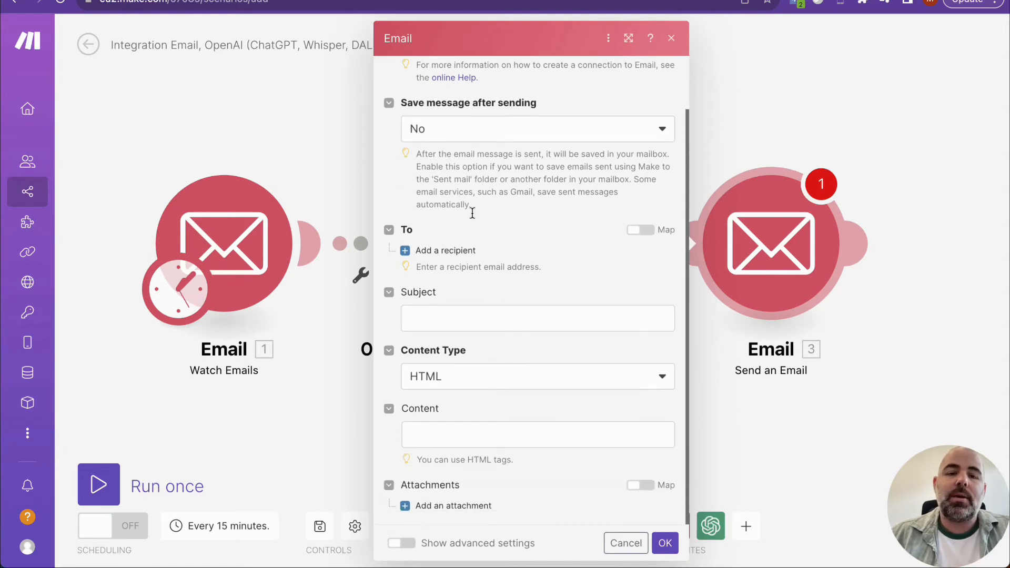
{"action": "left_click", "coordinate": [408, 251]}
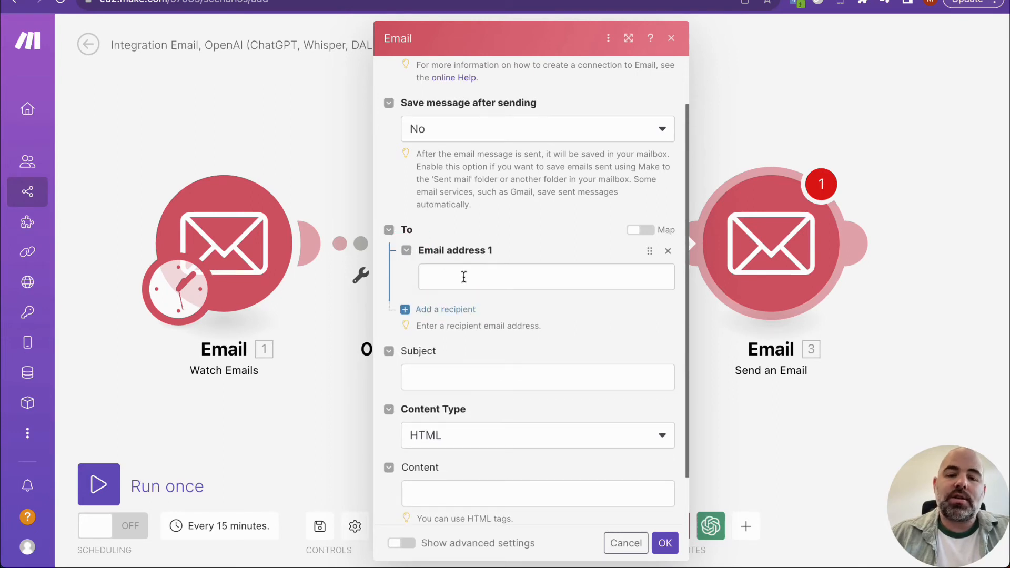
{"action": "left_click", "coordinate": [481, 278]}
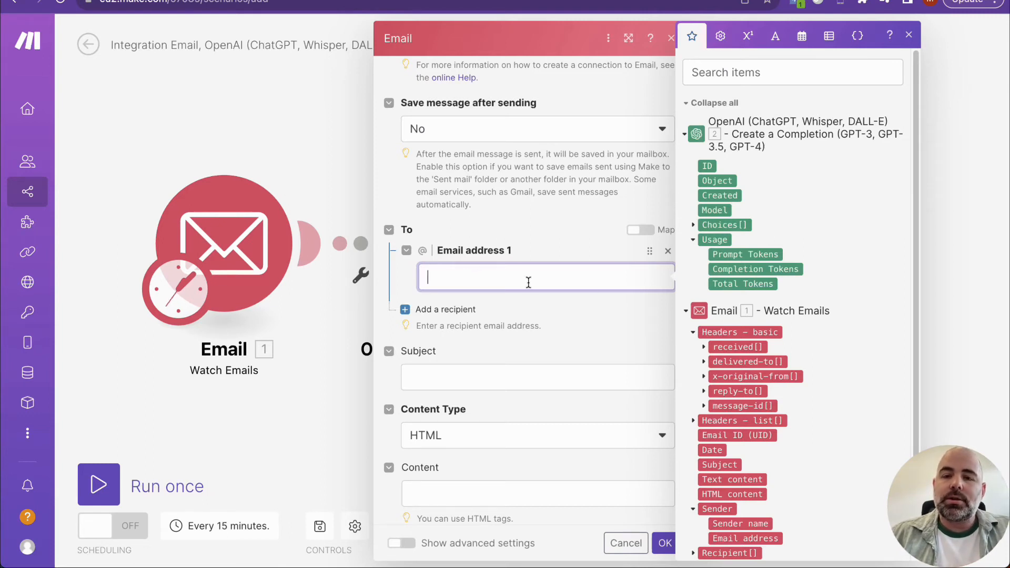
{"action": "scroll", "coordinate": [770, 197], "scroll_direction": "down", "scroll_amount": 3}
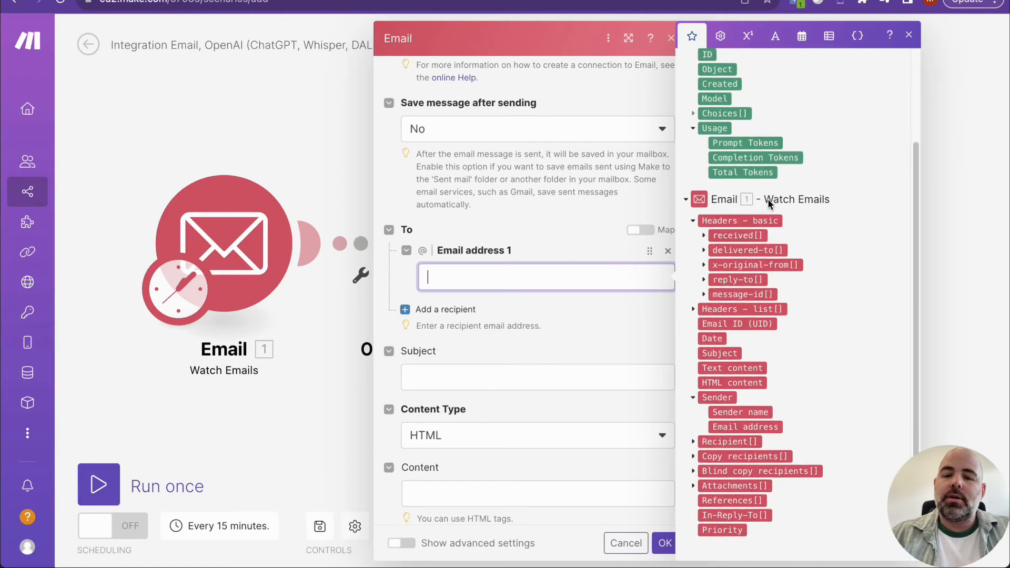
{"action": "left_click", "coordinate": [734, 427]}
{"action": "left_click", "coordinate": [611, 326]}
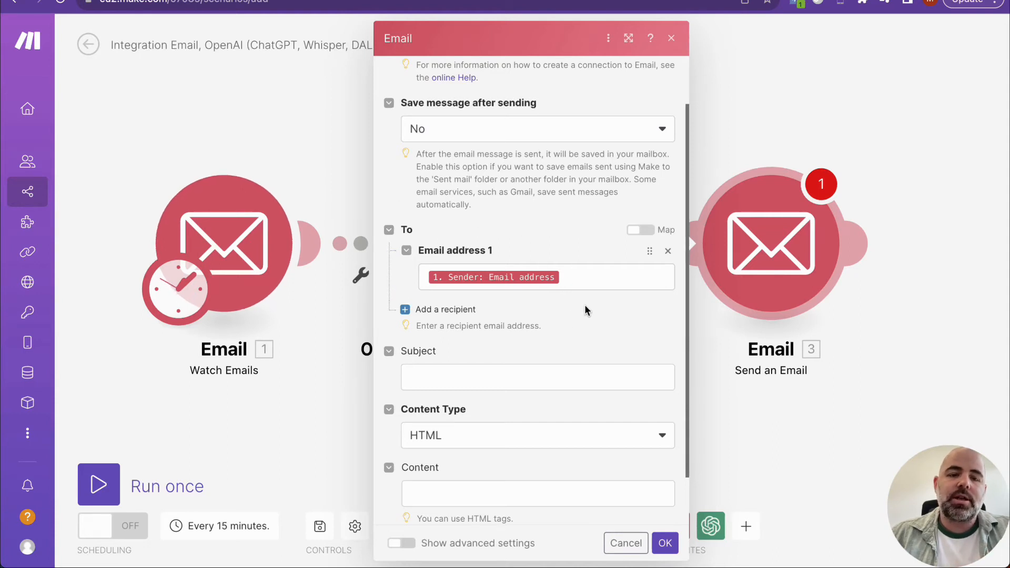
Set the outgoing email's subject to "Your Marketer's Response"
{"action": "scroll", "coordinate": [585, 305], "scroll_direction": "down", "scroll_amount": 1}
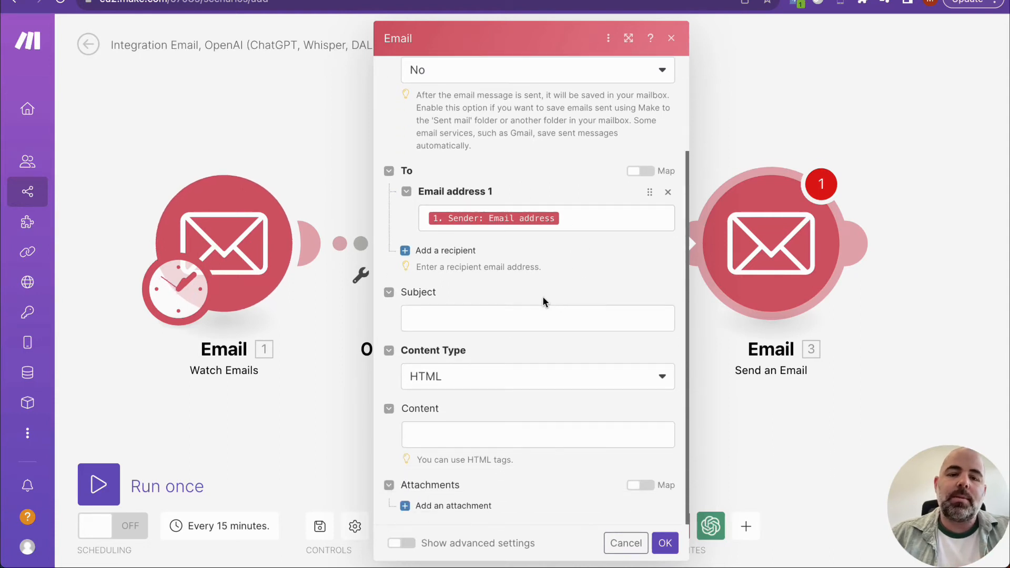
{"action": "left_click", "coordinate": [475, 329]}
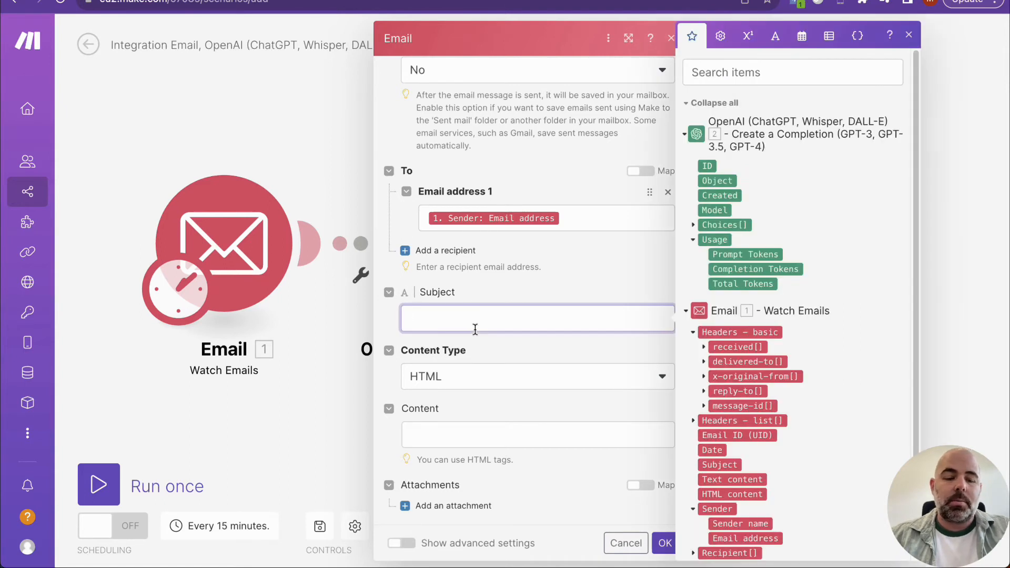
{"action": "type", "text": "Your mA"}
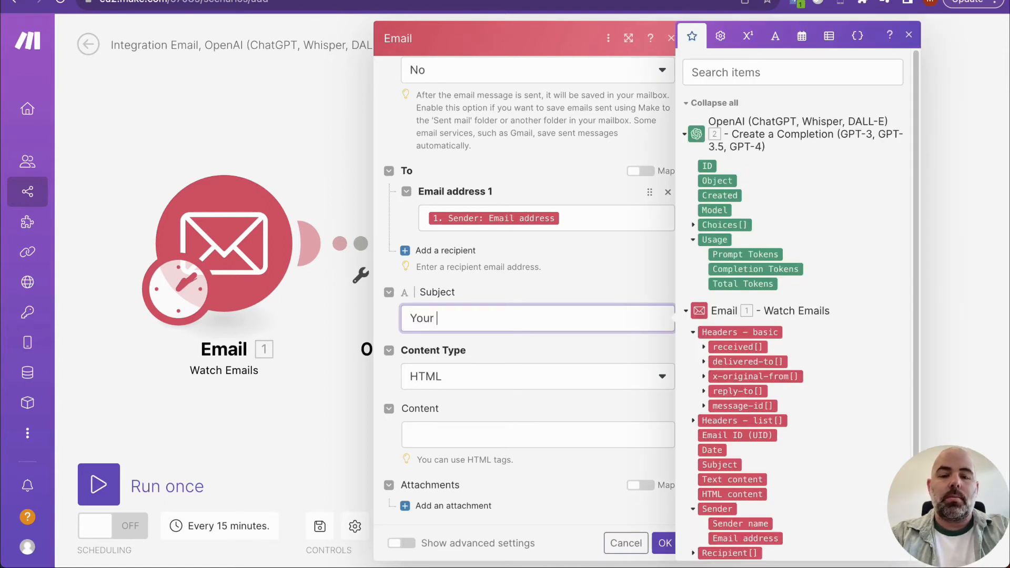
{"action": "type", "text": "a"}
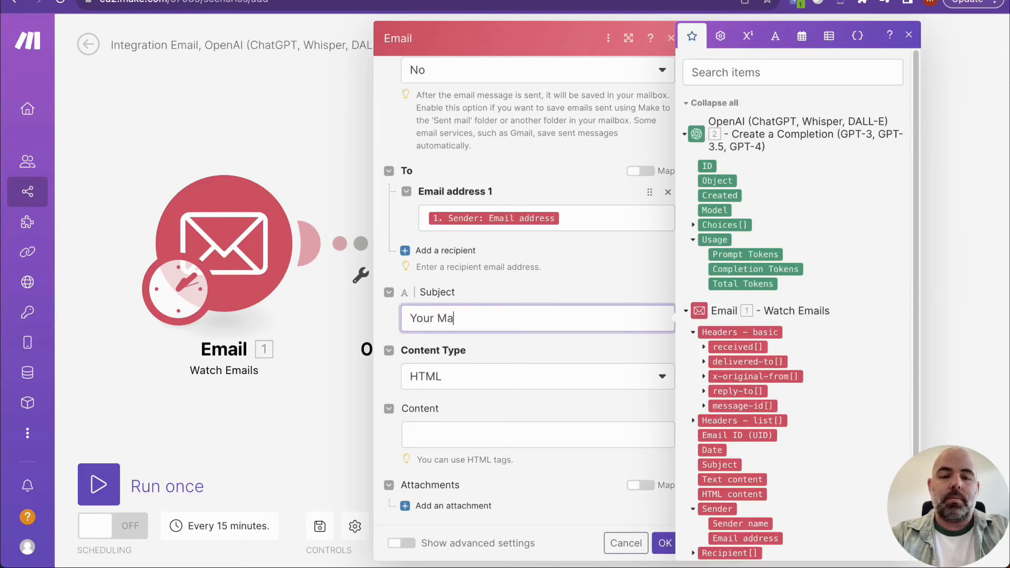
{"action": "type", "text": "rketer's "}
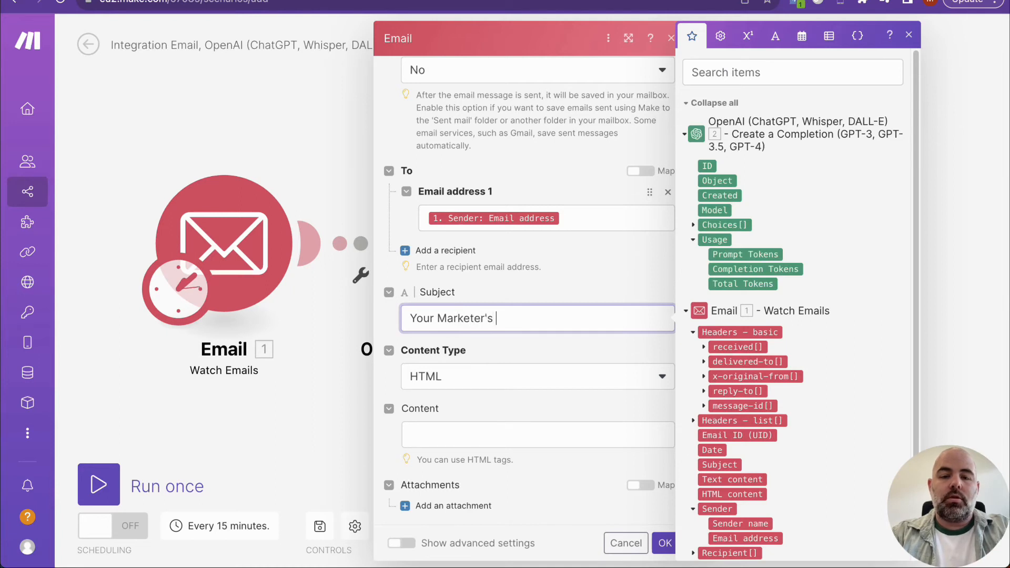
{"action": "type", "text": "Response"}
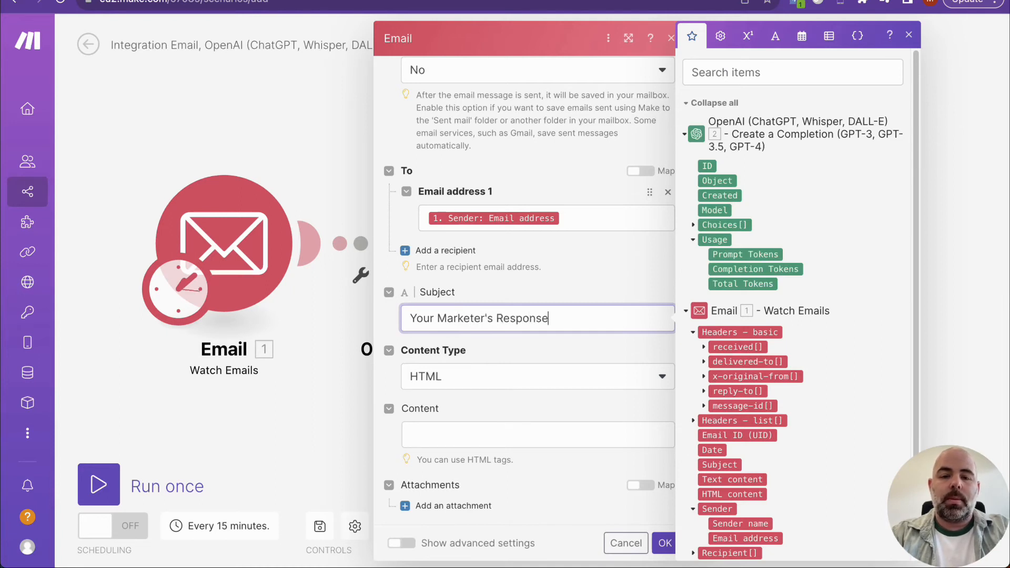
{"action": "left_click", "coordinate": [539, 352]}
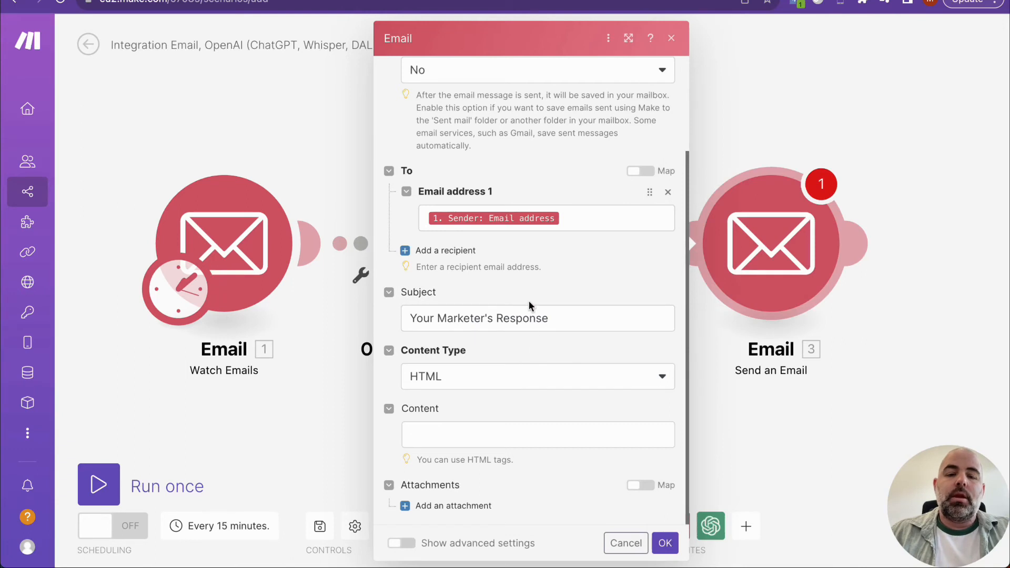
Keep the outgoing email's content type as HTML and map its content to the OpenAI module's Choices[]: Message.Content
{"action": "left_click", "coordinate": [463, 374]}
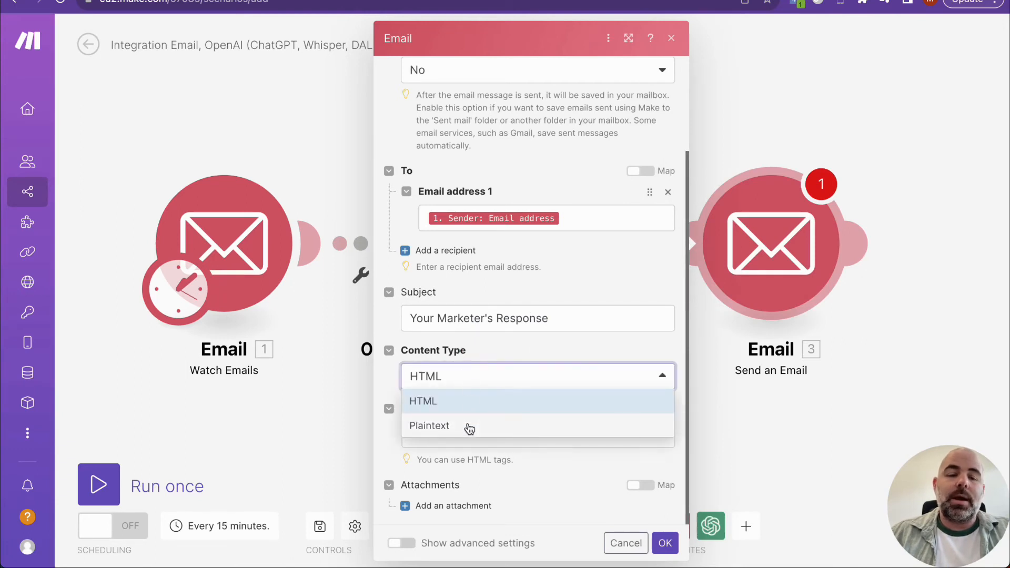
{"action": "left_click", "coordinate": [541, 371]}
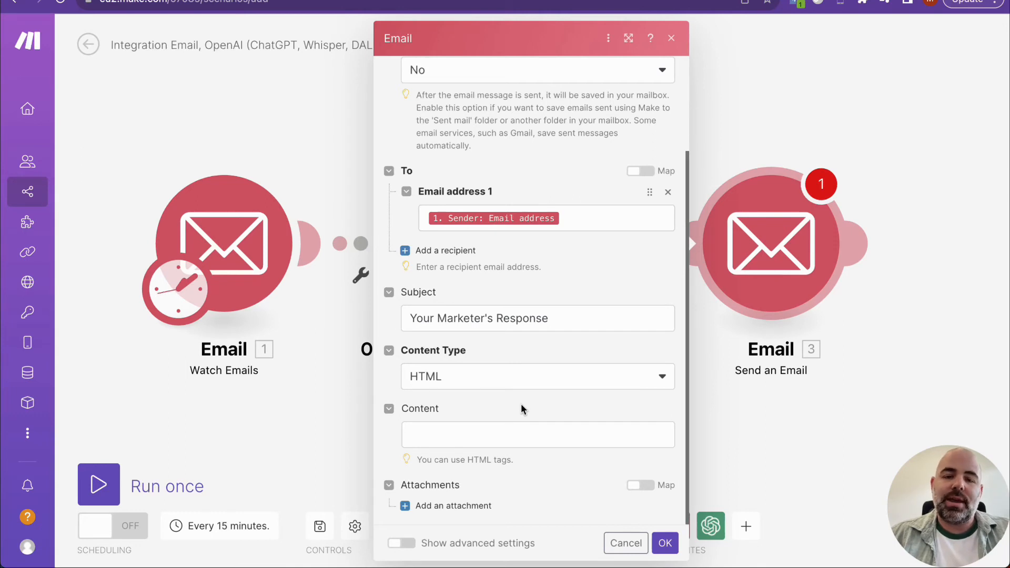
{"action": "left_click", "coordinate": [433, 440]}
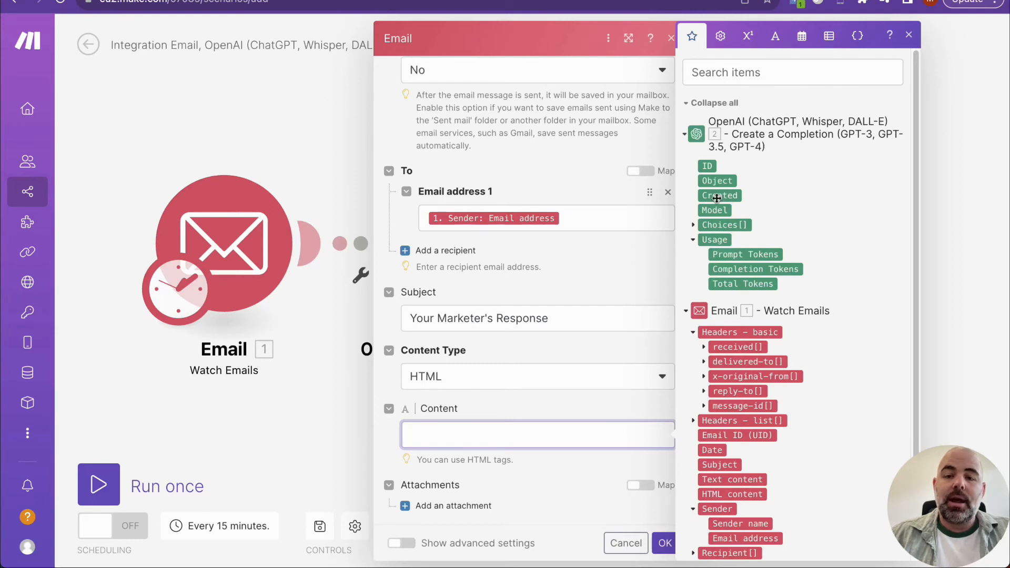
{"action": "left_click", "coordinate": [693, 225]}
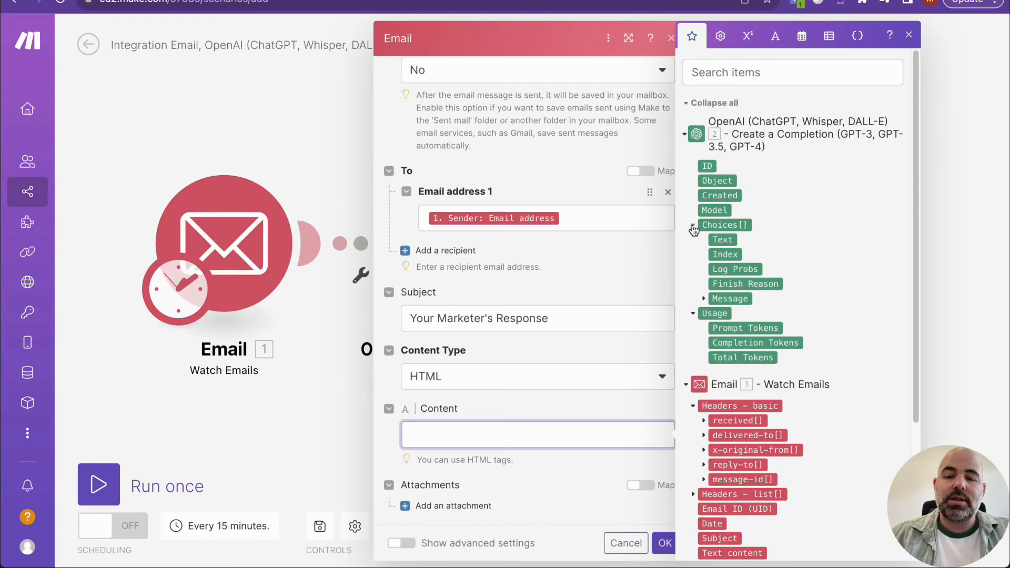
{"action": "scroll", "coordinate": [731, 229], "scroll_direction": "down", "scroll_amount": 1}
{"action": "left_click", "coordinate": [704, 279]}
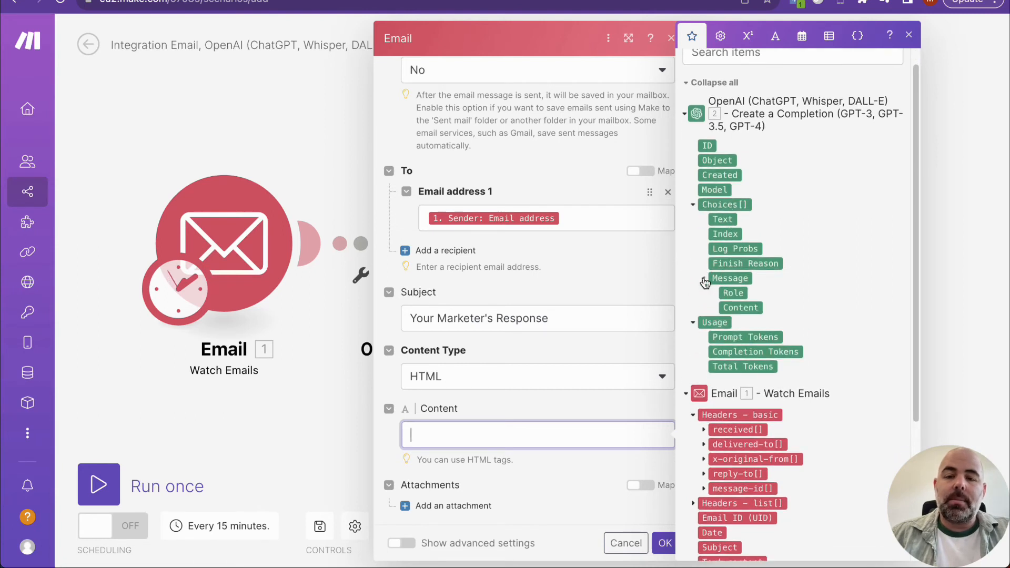
{"action": "scroll", "coordinate": [756, 232], "scroll_direction": "down", "scroll_amount": 2}
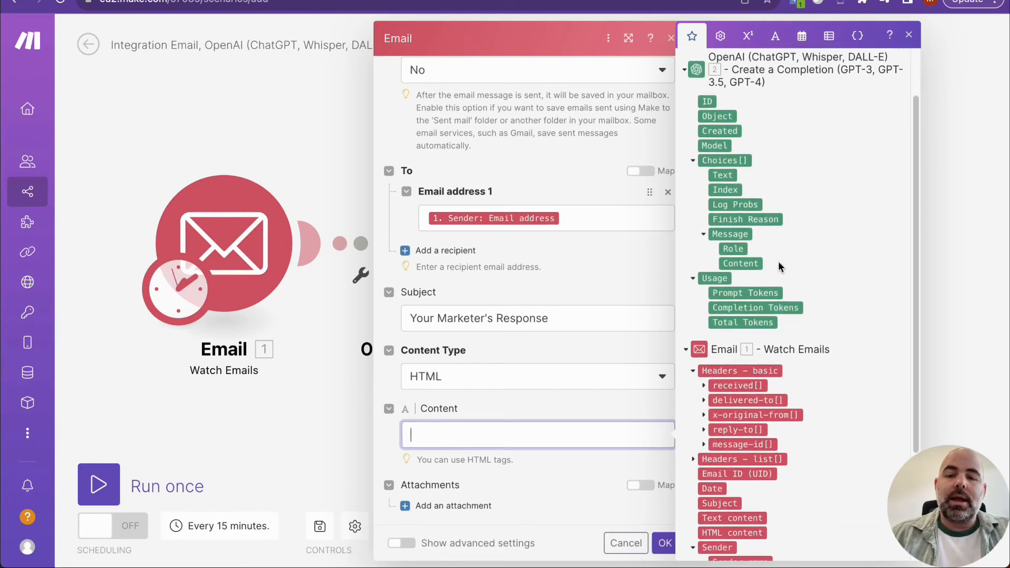
{"action": "left_click_drag", "start_coordinate": [754, 266], "coordinate": [754, 266]}
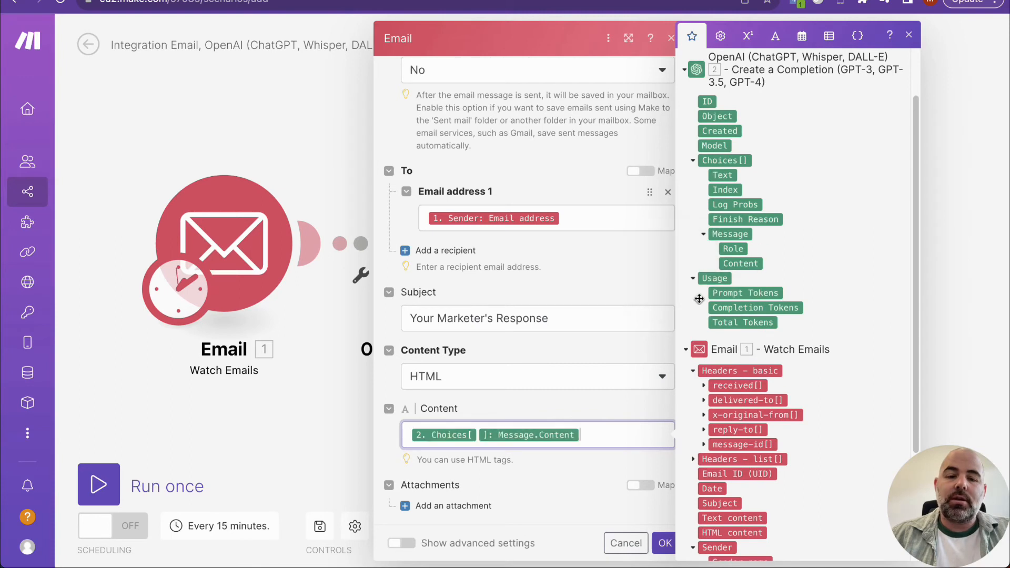
{"action": "left_click", "coordinate": [549, 400]}
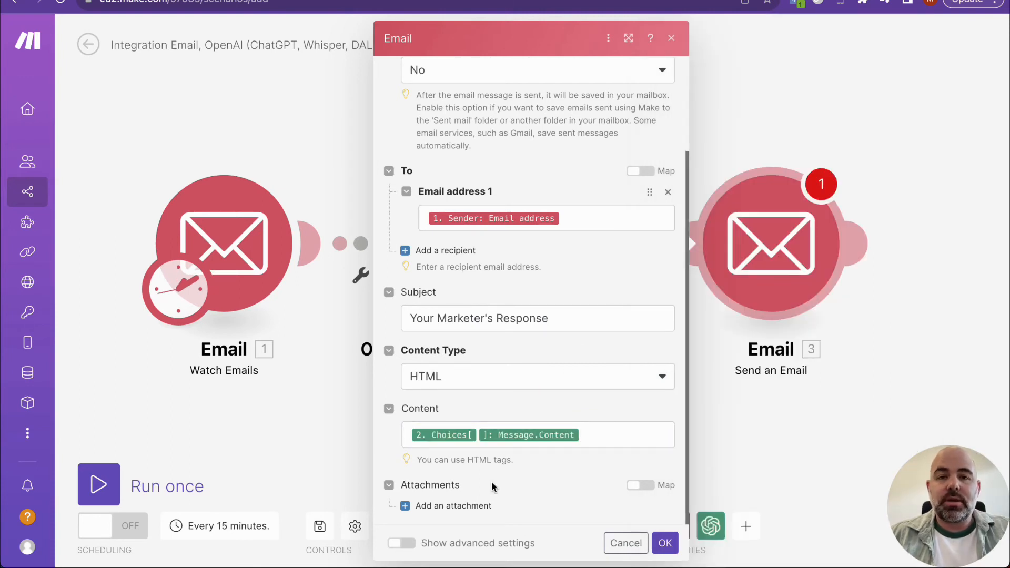
Review the outgoing email's advanced settings, hide them again and save the Send an Email module
{"action": "left_click", "coordinate": [399, 543]}
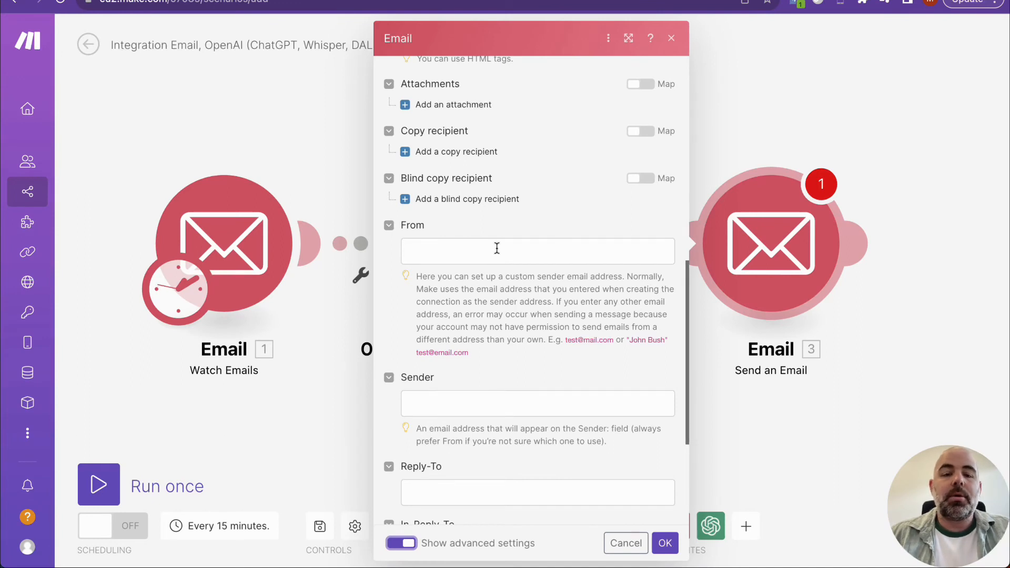
{"action": "scroll", "coordinate": [495, 249], "scroll_direction": "down", "scroll_amount": 4}
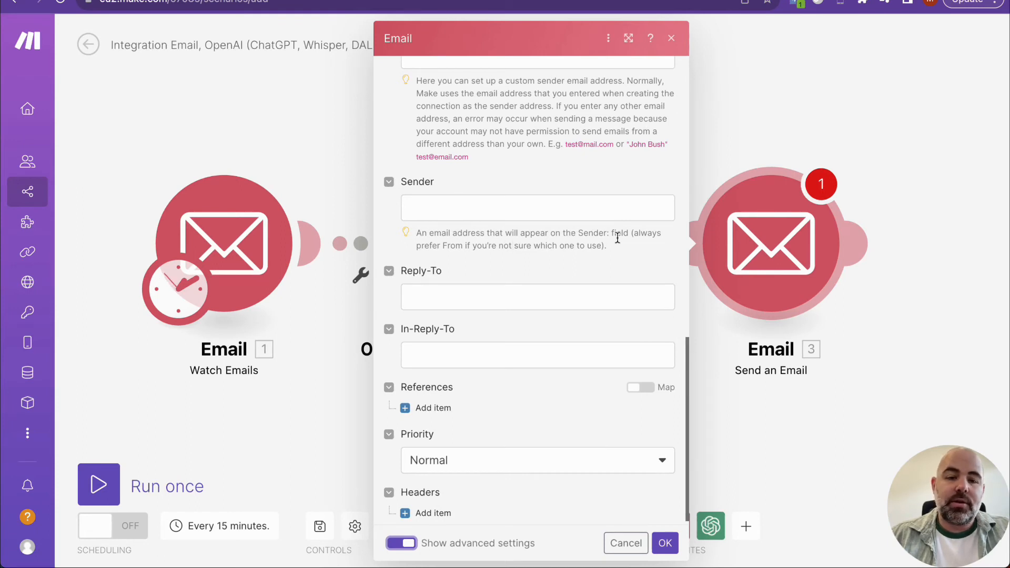
{"action": "scroll", "coordinate": [485, 293], "scroll_direction": "down", "scroll_amount": 1}
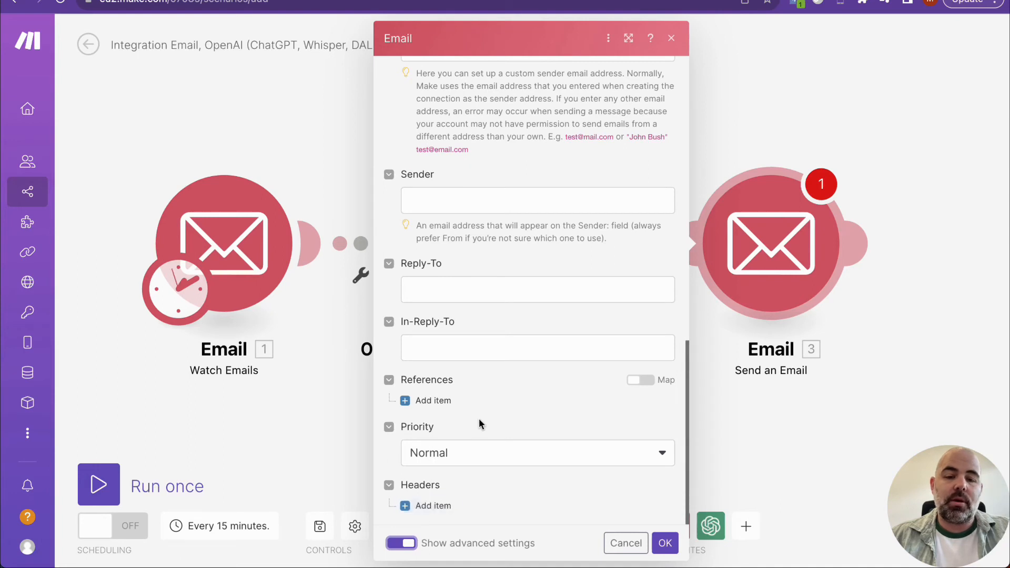
{"action": "left_click", "coordinate": [431, 453]}
{"action": "left_click", "coordinate": [461, 458]}
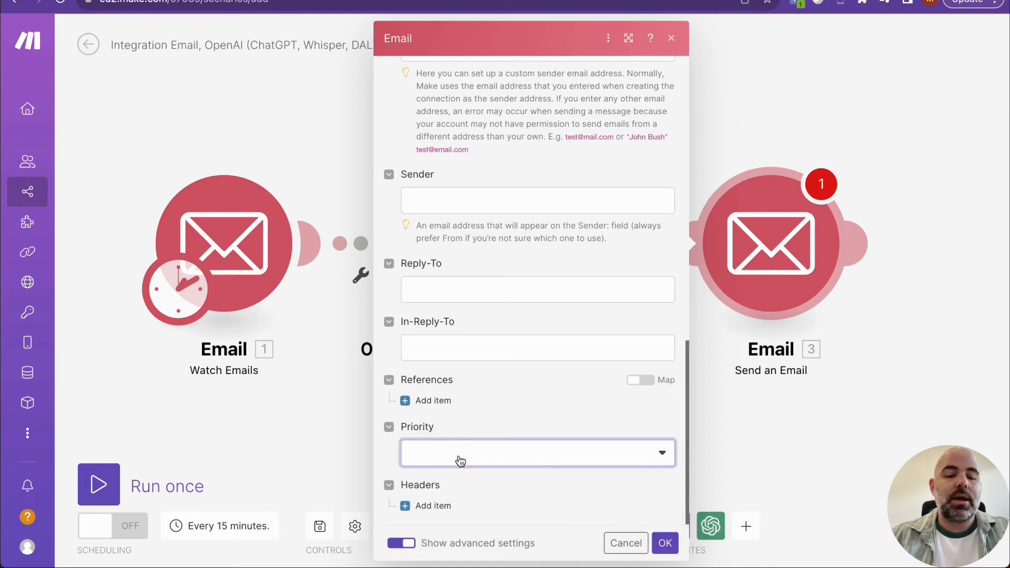
{"action": "left_click", "coordinate": [400, 542]}
{"action": "left_click", "coordinate": [673, 542]}
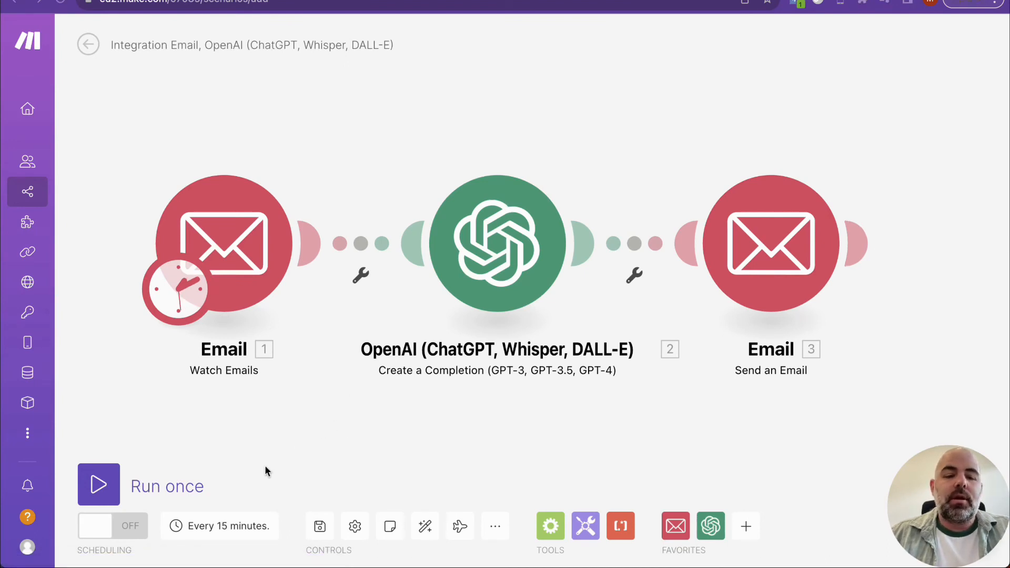
Check the run options in the schedule setting and confirm running at regular intervals of 15 minutes
{"action": "left_click", "coordinate": [201, 528]}
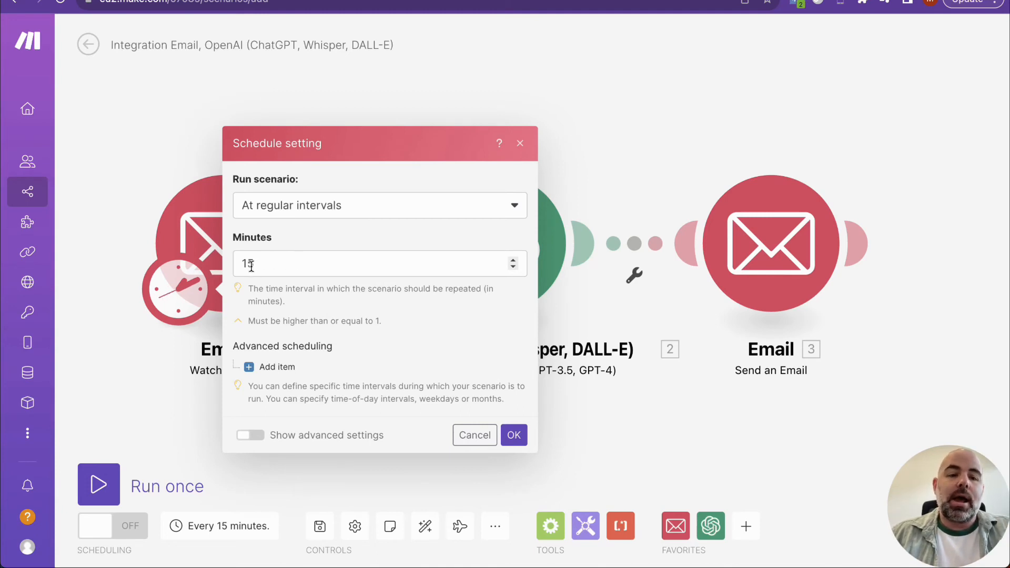
{"action": "left_click", "coordinate": [282, 208]}
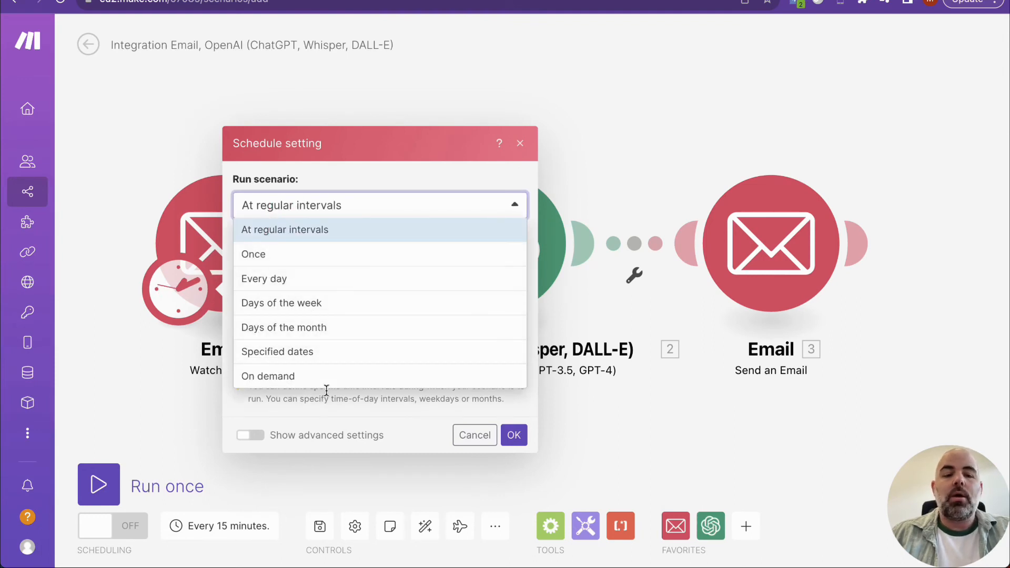
{"action": "left_click", "coordinate": [387, 212]}
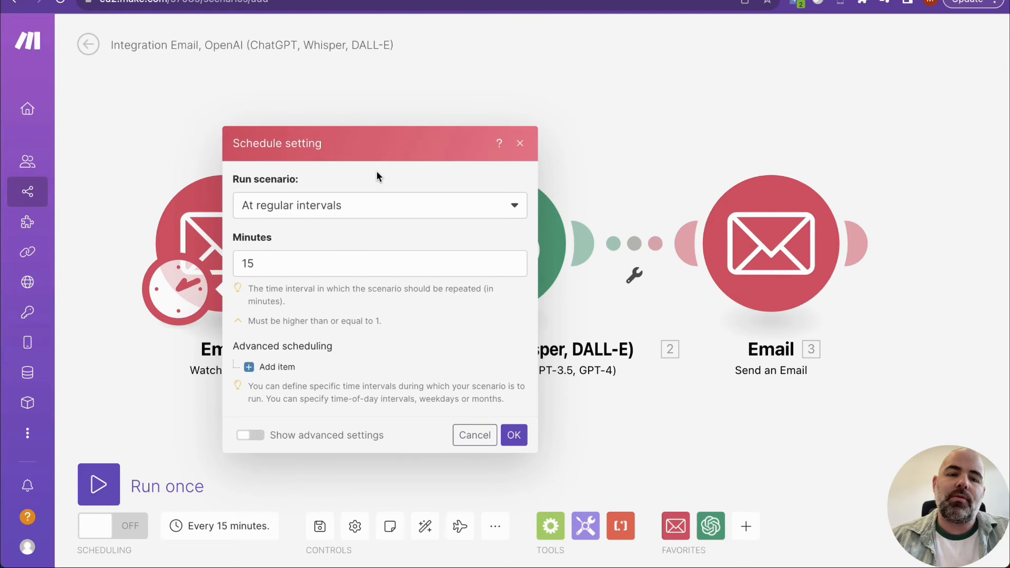
{"action": "left_click", "coordinate": [514, 435]}
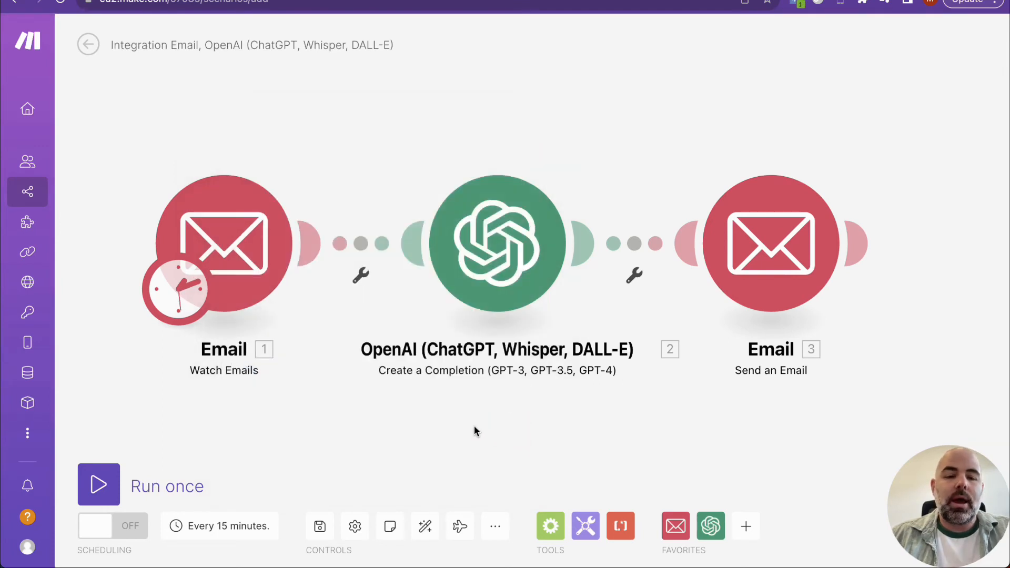
Save the scenario and turn its scheduling on
{"action": "left_click", "coordinate": [320, 528]}
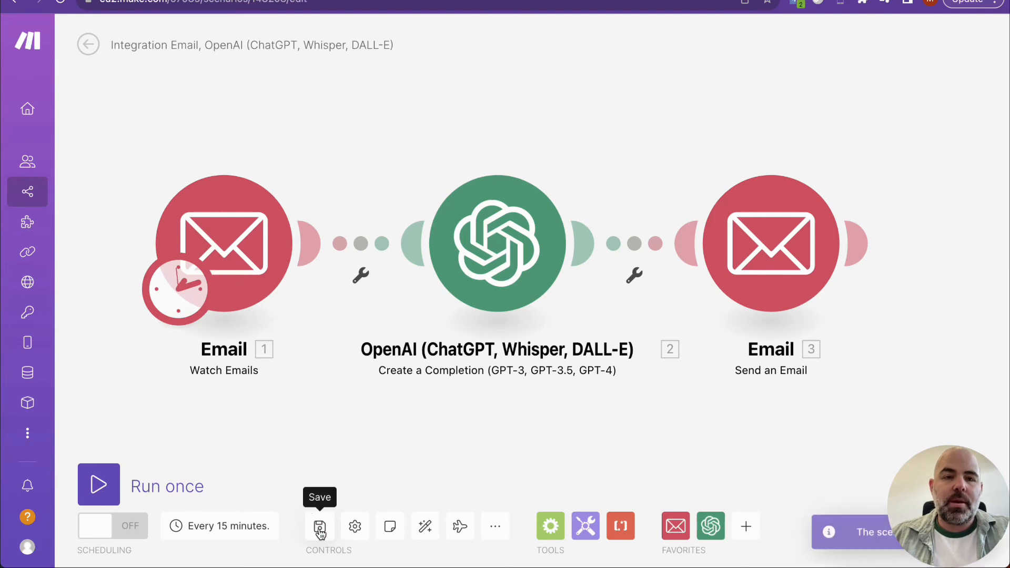
{"action": "left_click", "coordinate": [112, 525]}
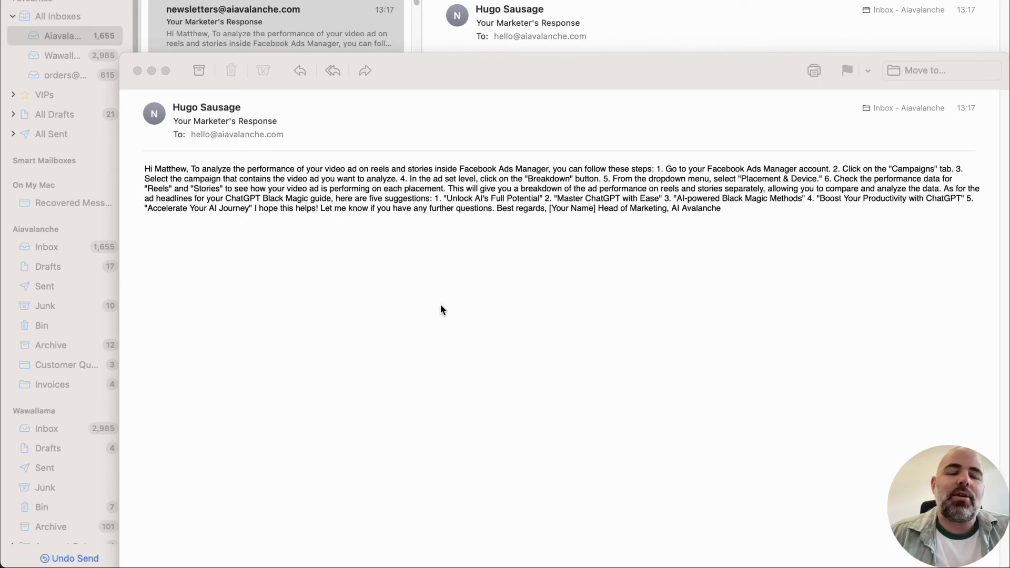
Examine the received "Your Marketer's Response" email, highlighting its ad analysis instructions, headline suggestions and closing lines
{"action": "left_click", "coordinate": [204, 196]}
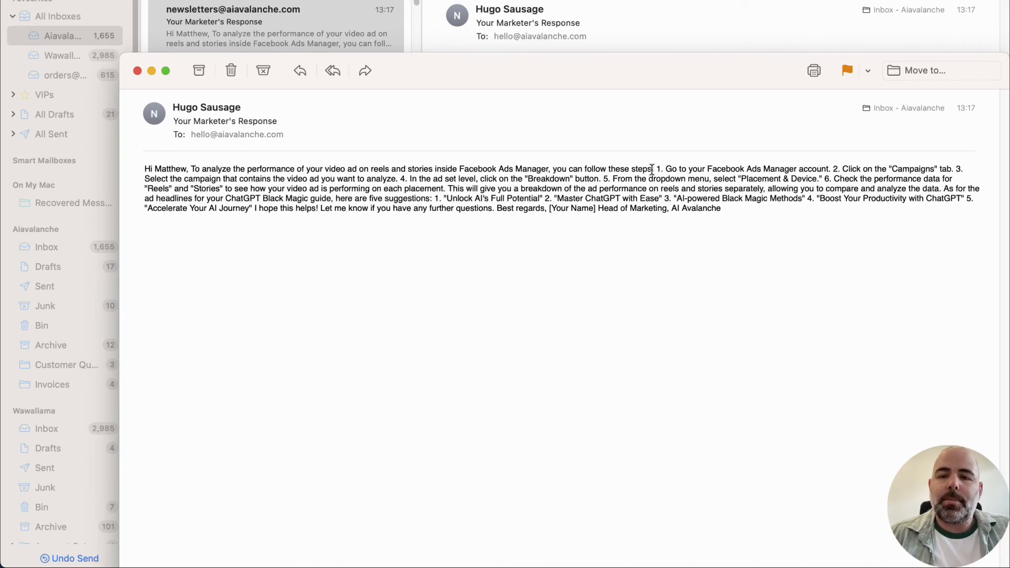
{"action": "left_click_drag", "start_coordinate": [655, 169], "coordinate": [942, 188]}
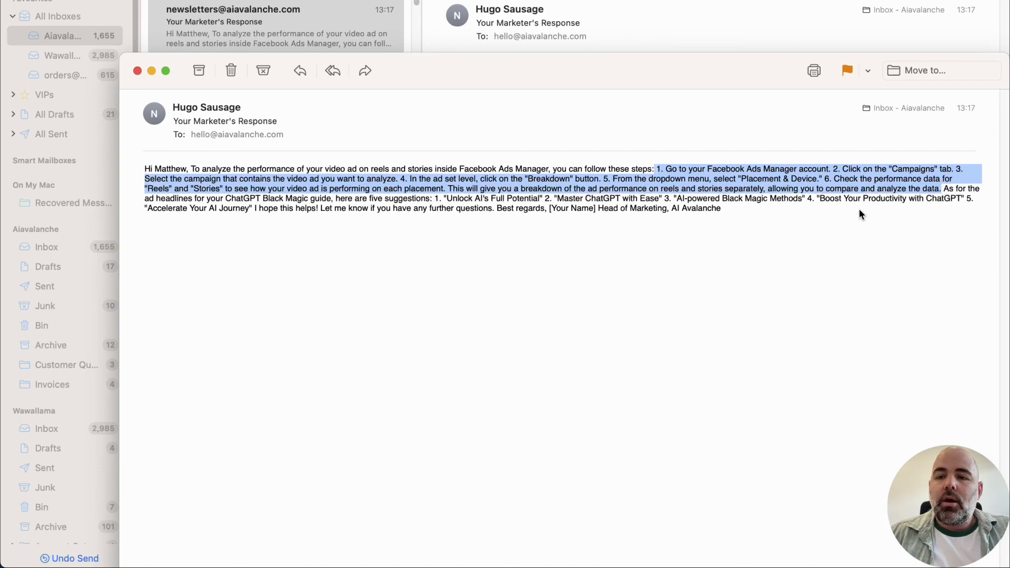
{"action": "left_click_drag", "start_coordinate": [944, 189], "coordinate": [967, 211]}
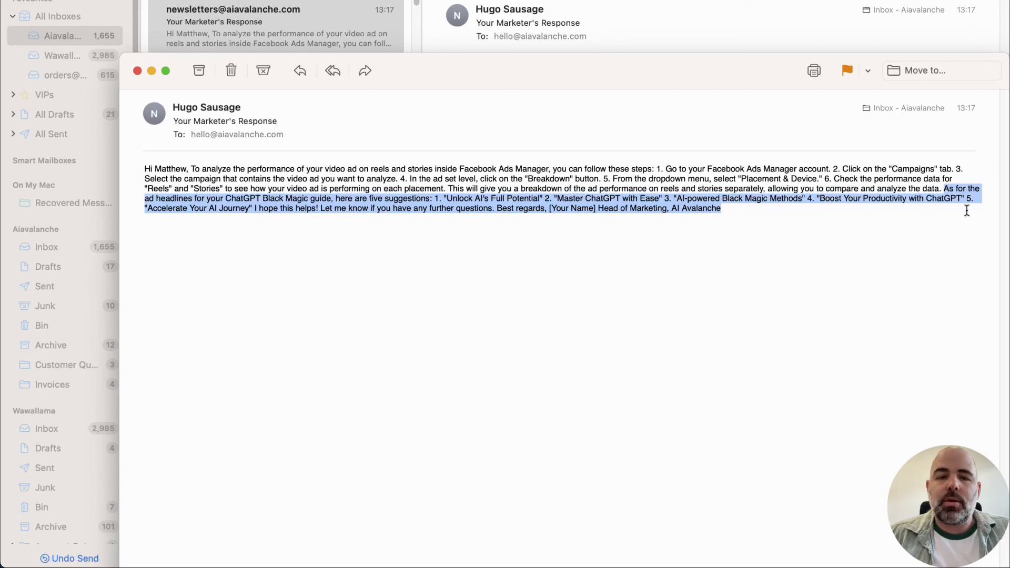
{"action": "left_click", "coordinate": [248, 230]}
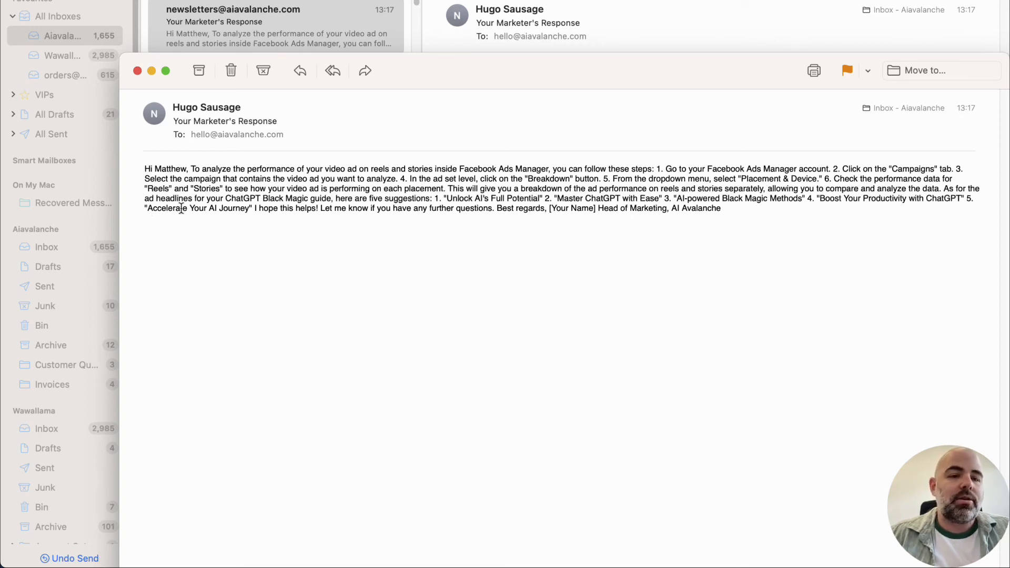
{"action": "left_click_drag", "start_coordinate": [278, 209], "coordinate": [496, 212]}
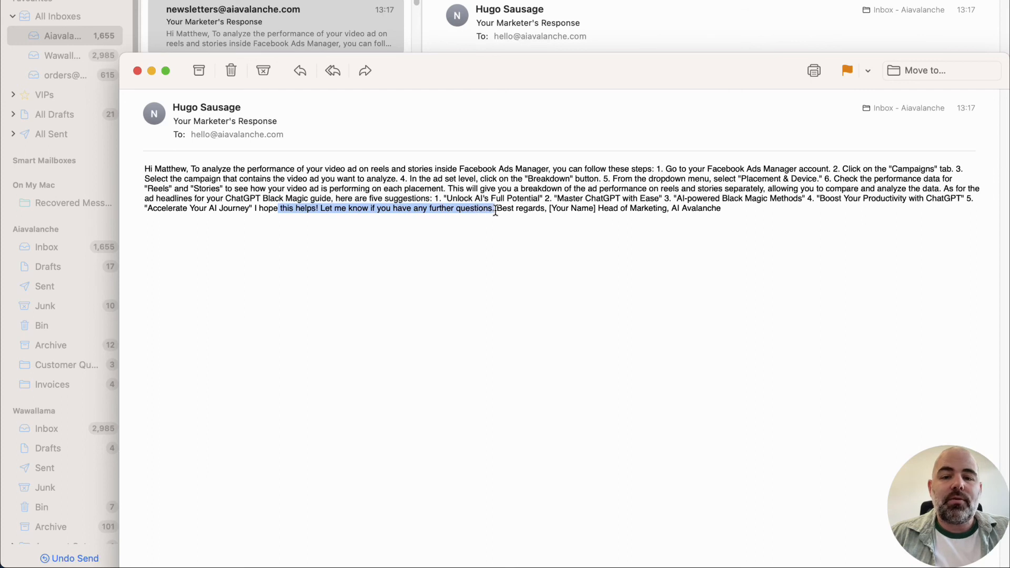
{"action": "left_click", "coordinate": [545, 240]}
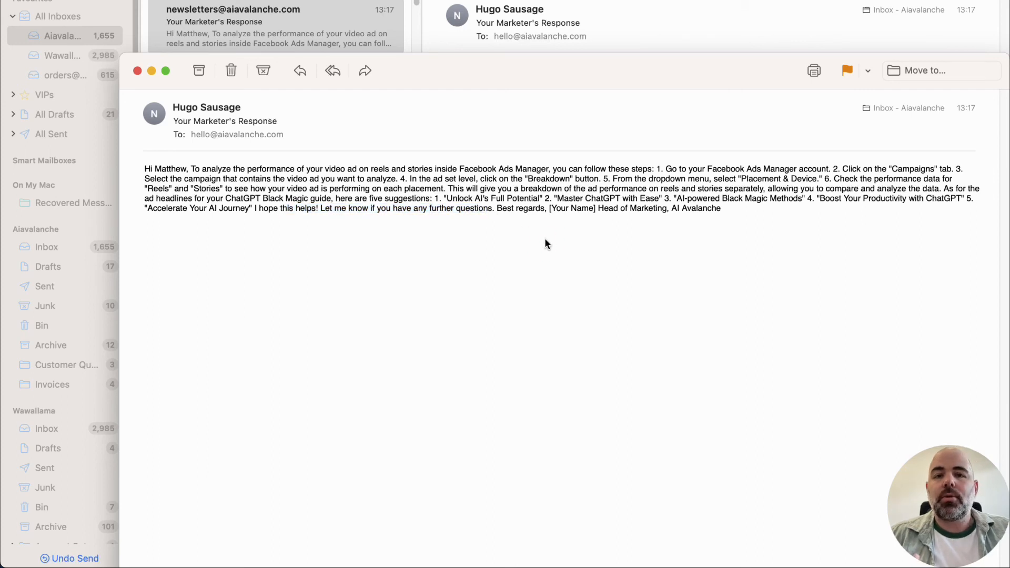